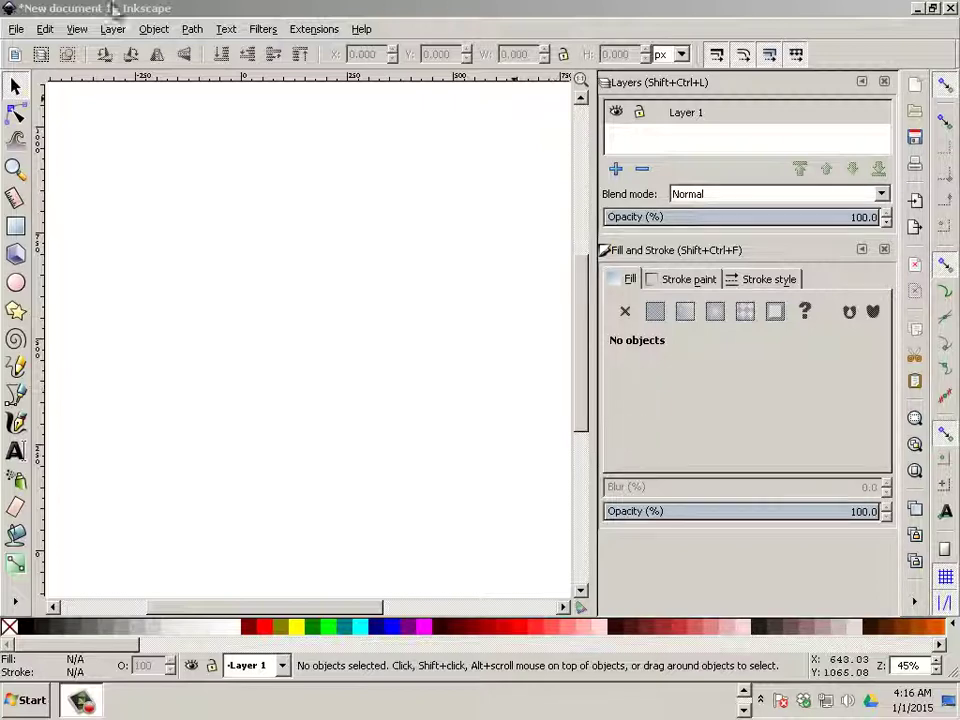
Start a new default document and bring up the Extensions > Render submenu.
{"action": "left_click", "coordinate": [22, 33]}
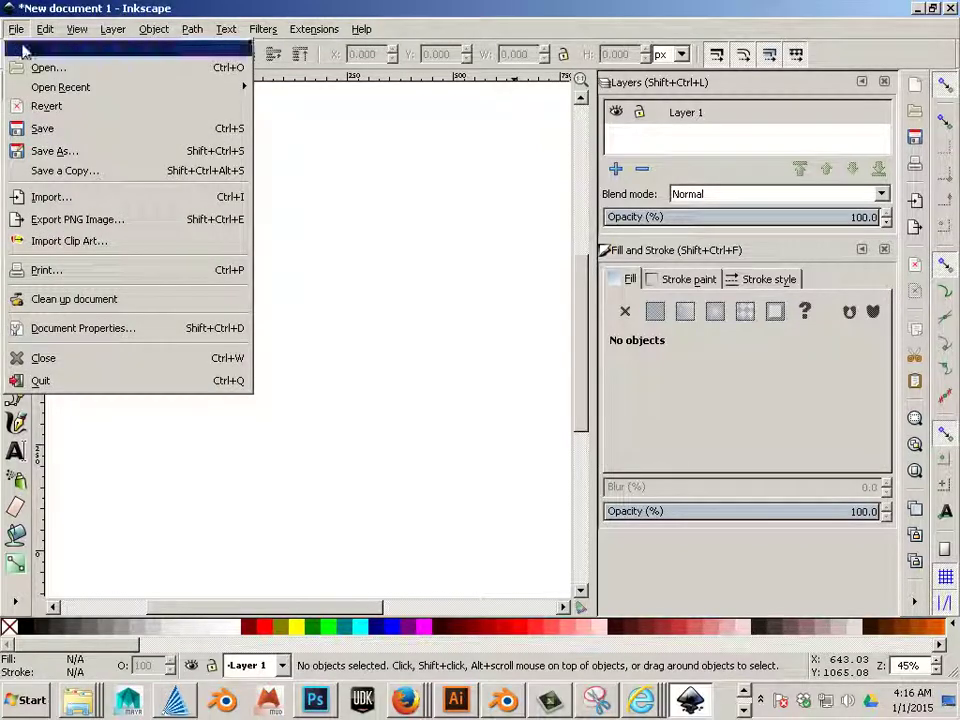
{"action": "mouse_move", "coordinate": [25, 48]}
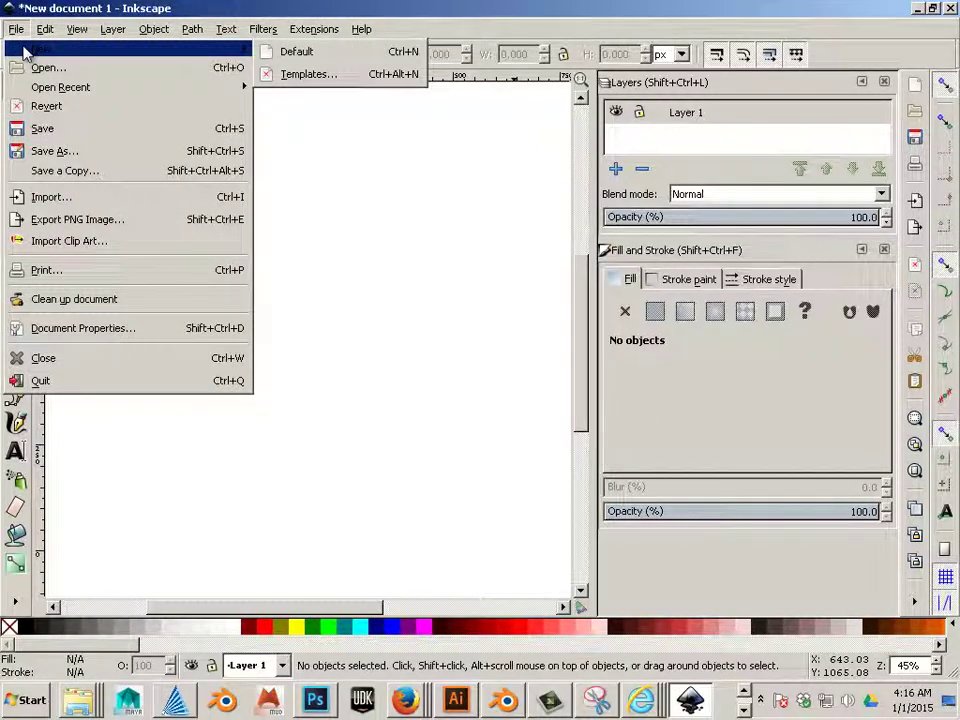
{"action": "left_click", "coordinate": [285, 52]}
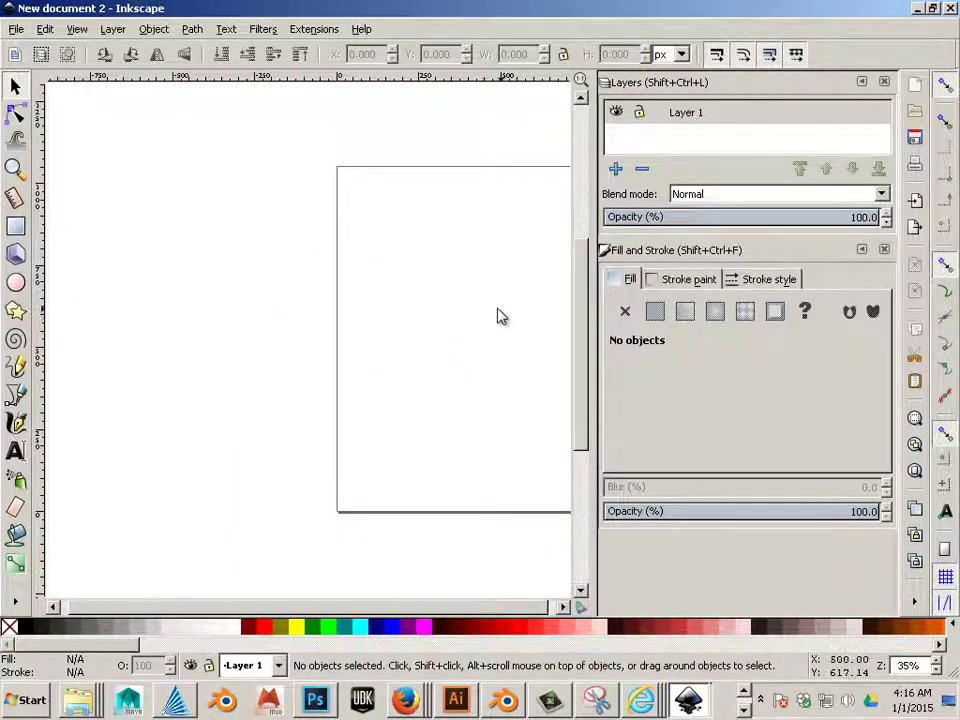
{"action": "left_click_drag", "start_coordinate": [204, 607], "coordinate": [326, 607]}
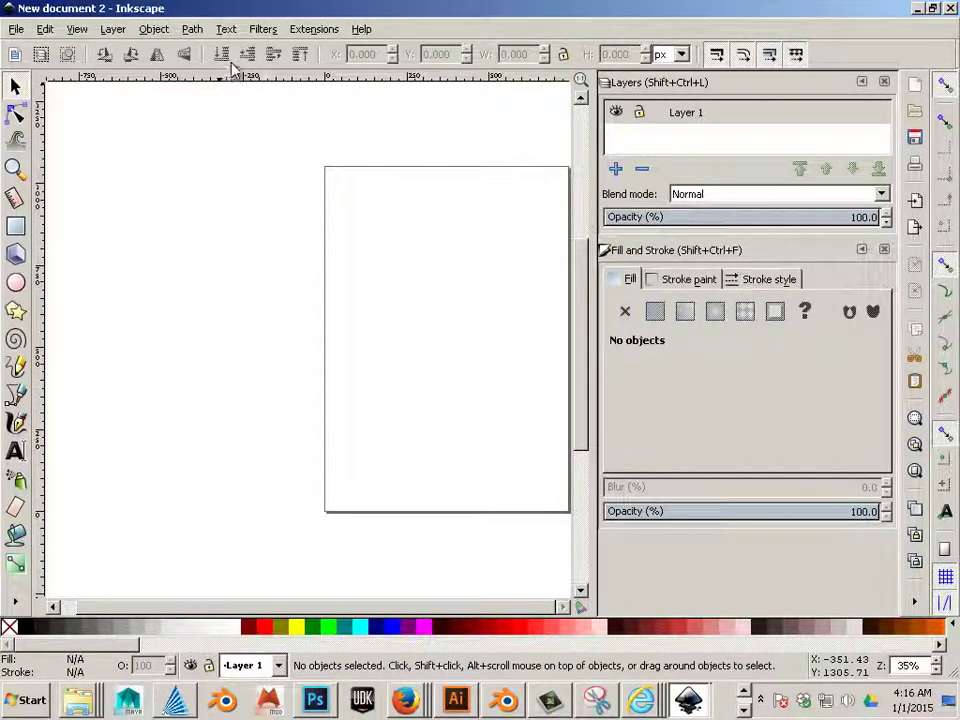
{"action": "left_click", "coordinate": [297, 34]}
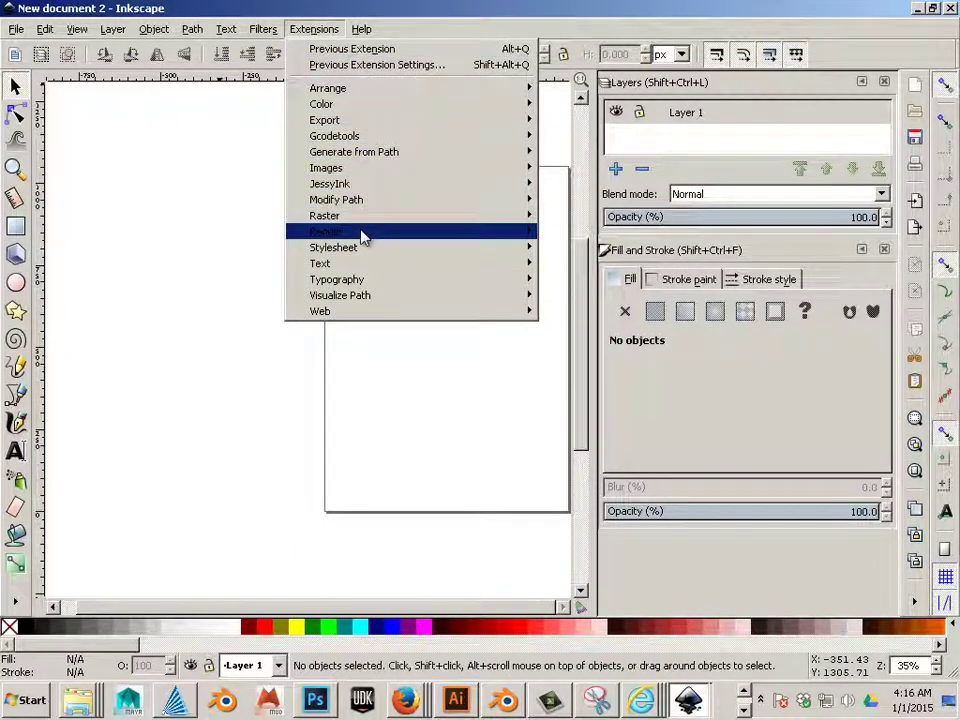
{"action": "mouse_move", "coordinate": [362, 236]}
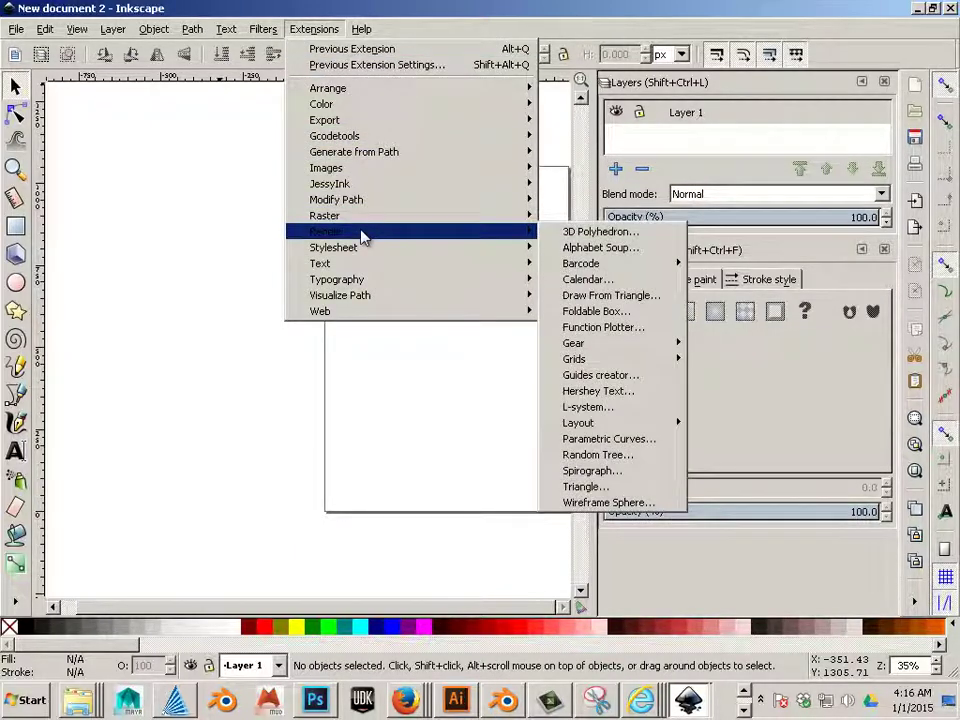
Open the Foldable Box generator and switch its unit to inches.
{"action": "left_click", "coordinate": [613, 314]}
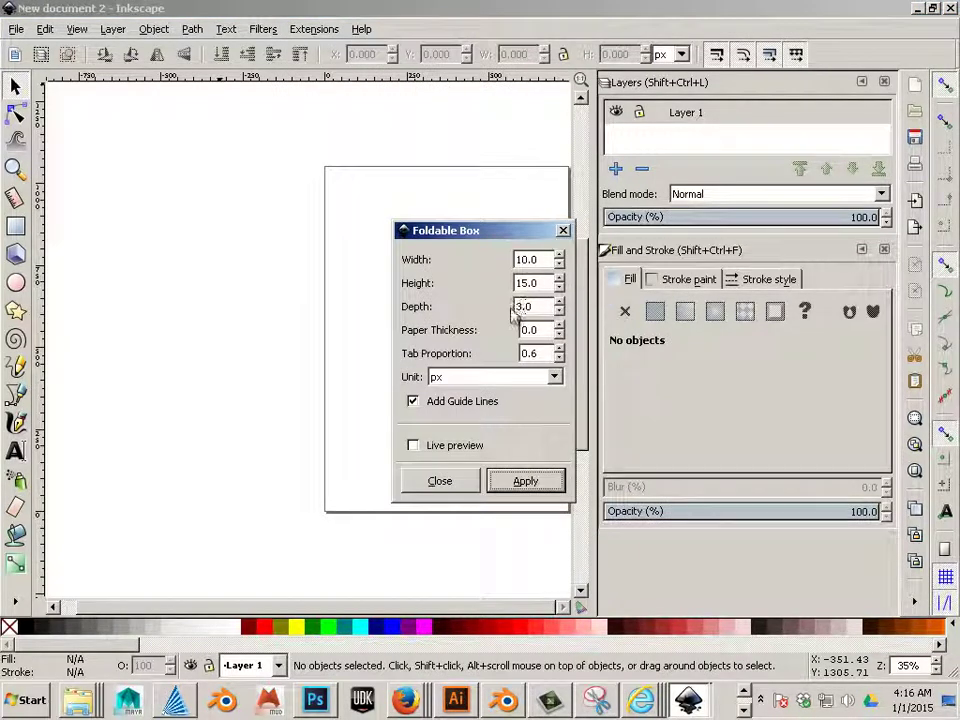
{"action": "left_click", "coordinate": [550, 377]}
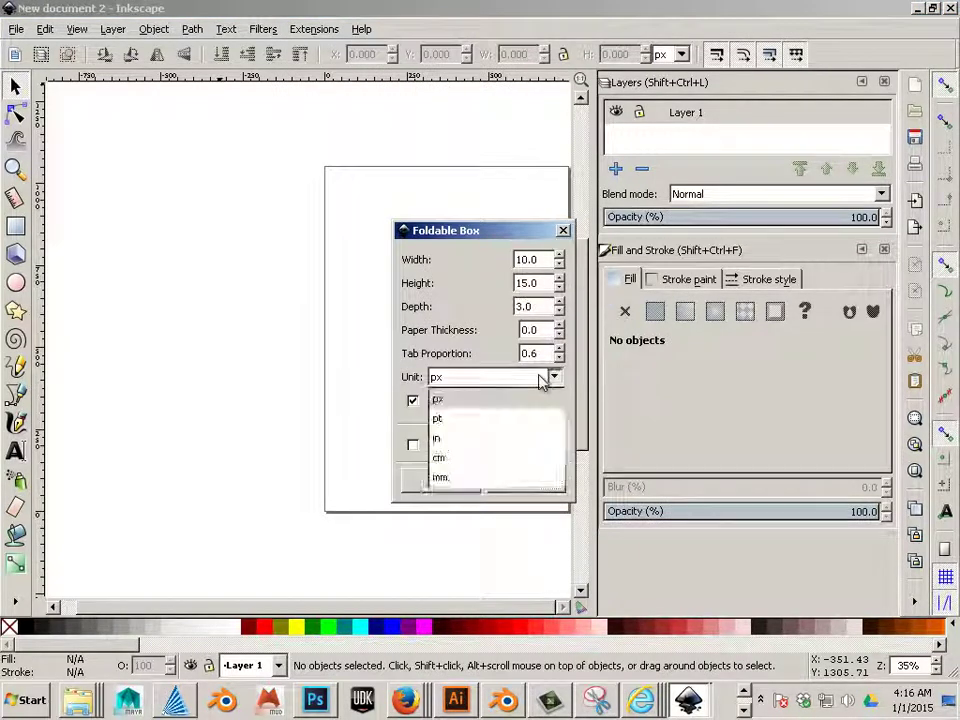
{"action": "left_click", "coordinate": [501, 440]}
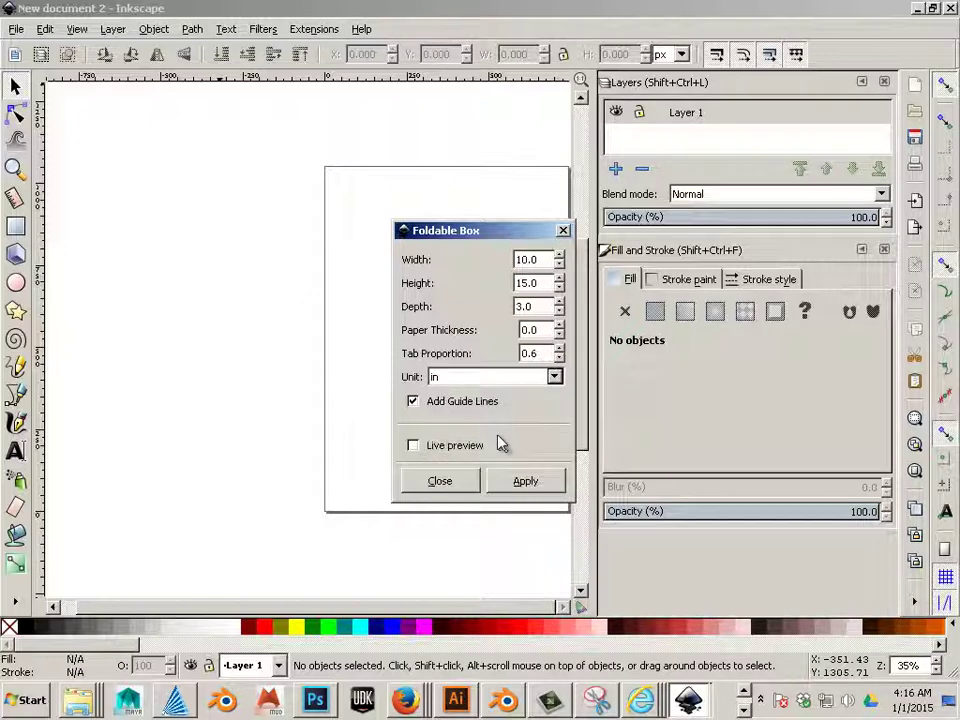
Enter width 3, height 3 and depth 0.5 in the Foldable Box fields.
{"action": "double_click", "coordinate": [543, 262]}
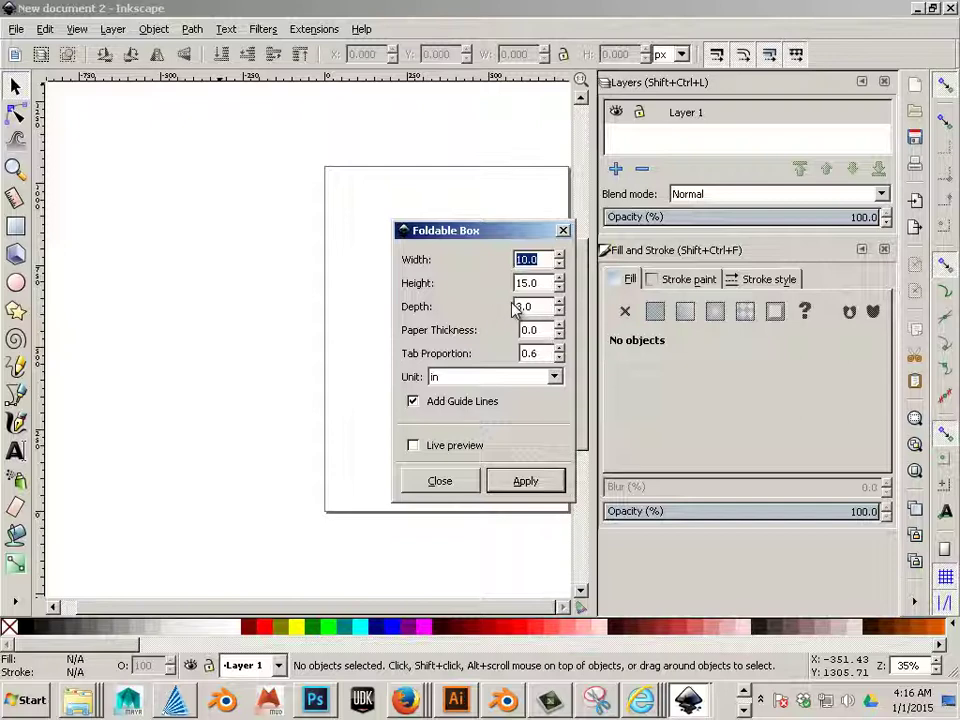
{"action": "type", "text": "3"}
{"action": "key", "text": "Tab"}
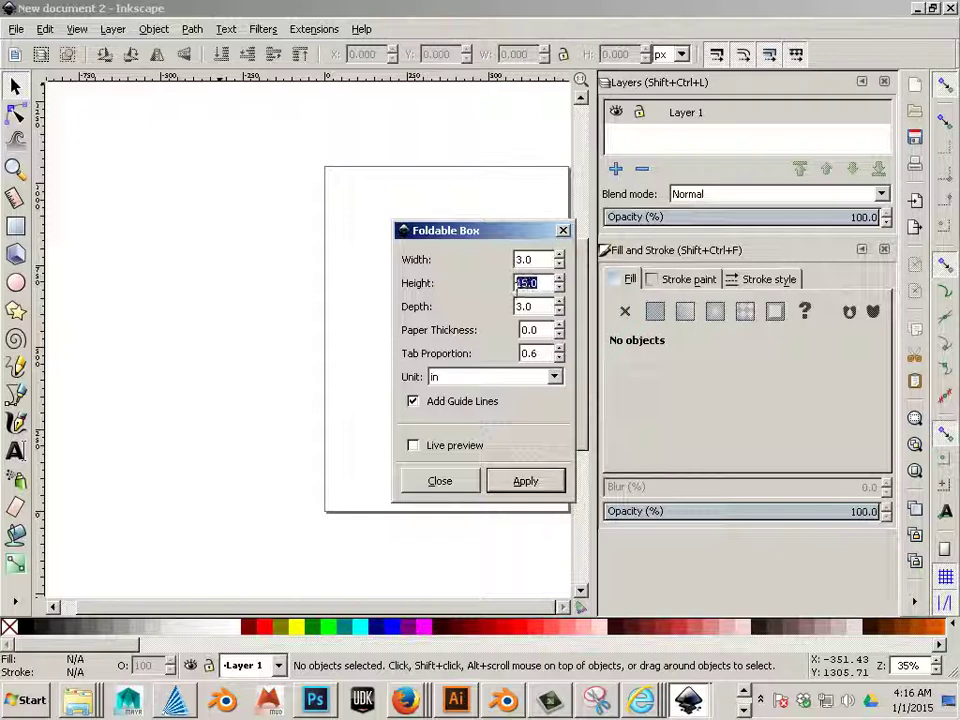
{"action": "type", "text": "3"}
{"action": "key", "text": "Tab"}
{"action": "type", "text": "3.0"}
{"action": "double_click", "coordinate": [537, 307]}
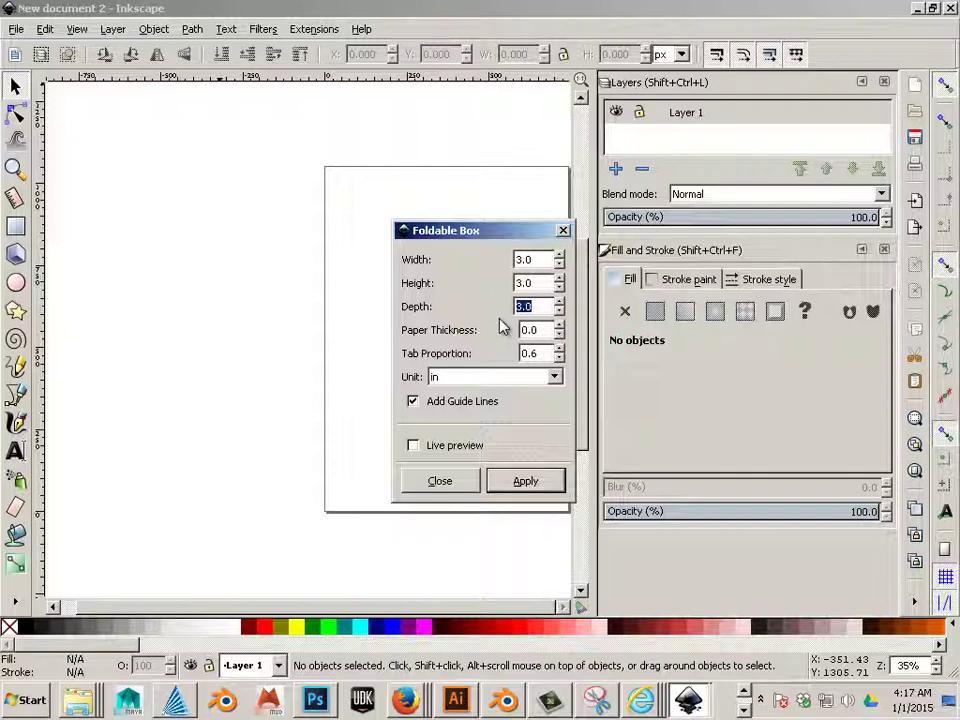
{"action": "type", "text": ".5"}
{"action": "left_click", "coordinate": [535, 329]}
Turn on live preview, move the dialog aside, and change depth to 0.8 and height to 4.0.
{"action": "left_click", "coordinate": [413, 445]}
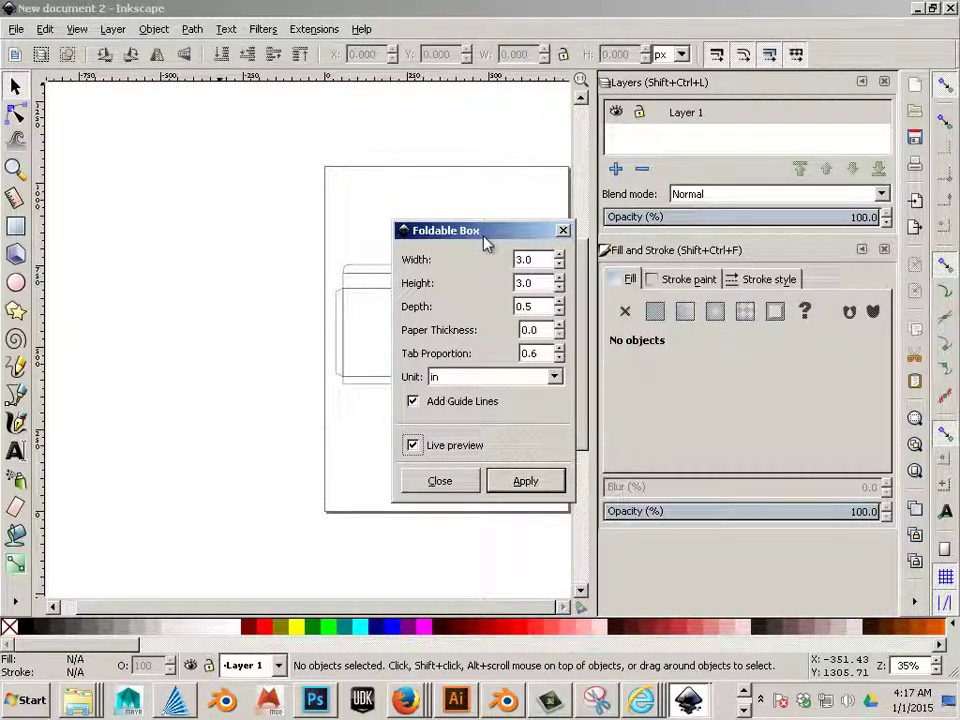
{"action": "left_click_drag", "start_coordinate": [484, 245], "coordinate": [160, 229]}
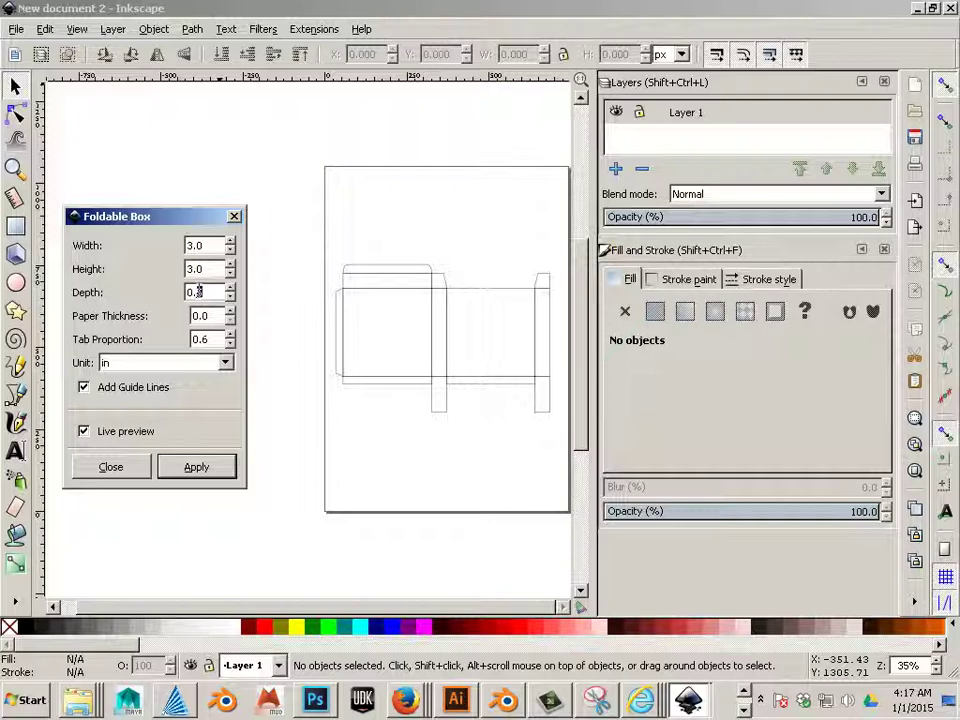
{"action": "type", "text": "5"}
{"action": "left_click", "coordinate": [212, 269]}
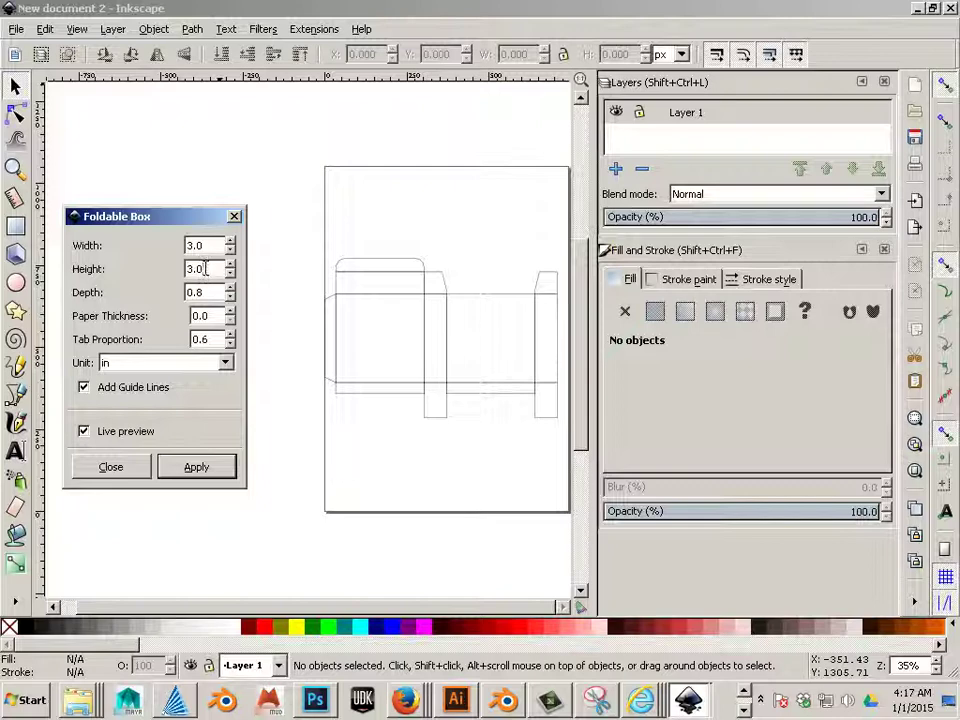
{"action": "left_click_drag", "start_coordinate": [206, 269], "coordinate": [186, 269]}
{"action": "type", "text": "4"}
{"action": "left_click", "coordinate": [206, 247]}
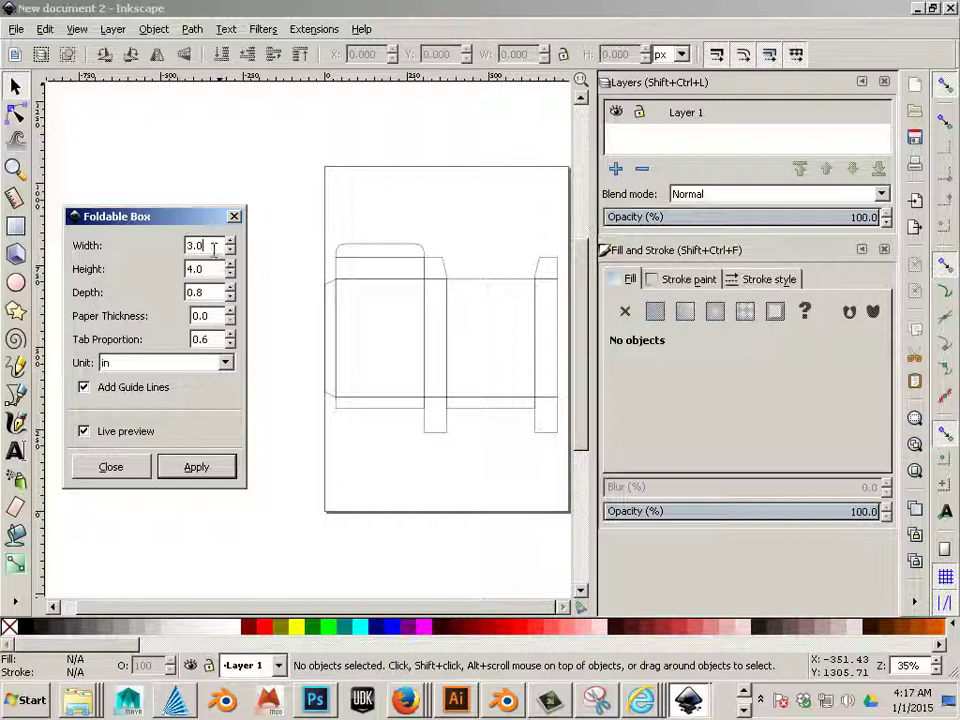
{"action": "double_click", "coordinate": [193, 245]}
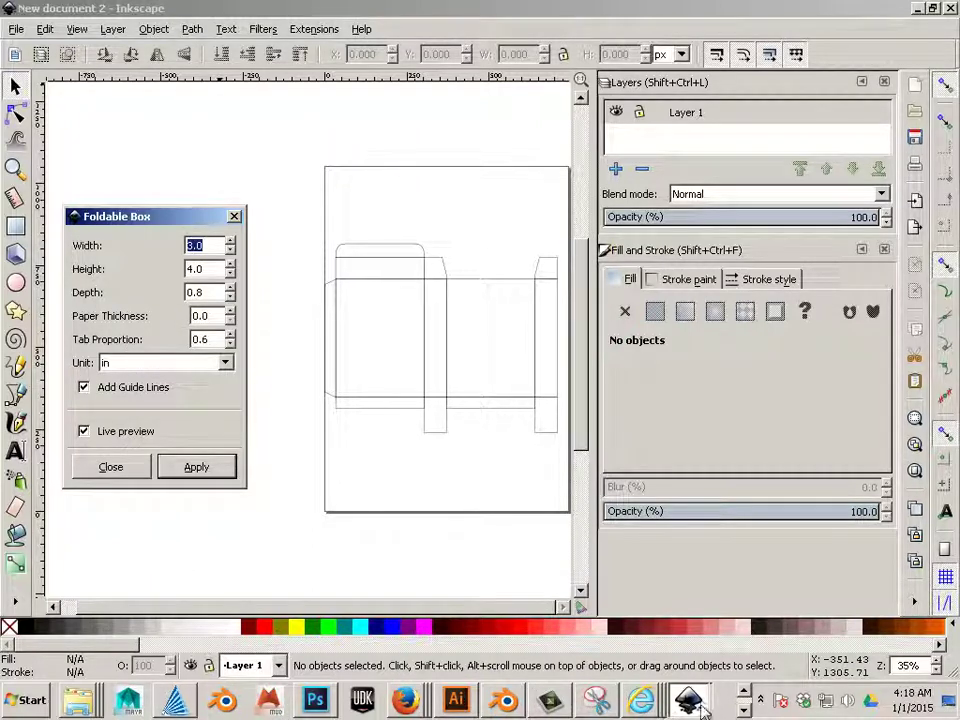
View the tuck box template in Firefox, then switch the Foldable Box unit to millimetres.
{"action": "left_click", "coordinate": [28, 700]}
{"action": "left_click", "coordinate": [745, 700]}
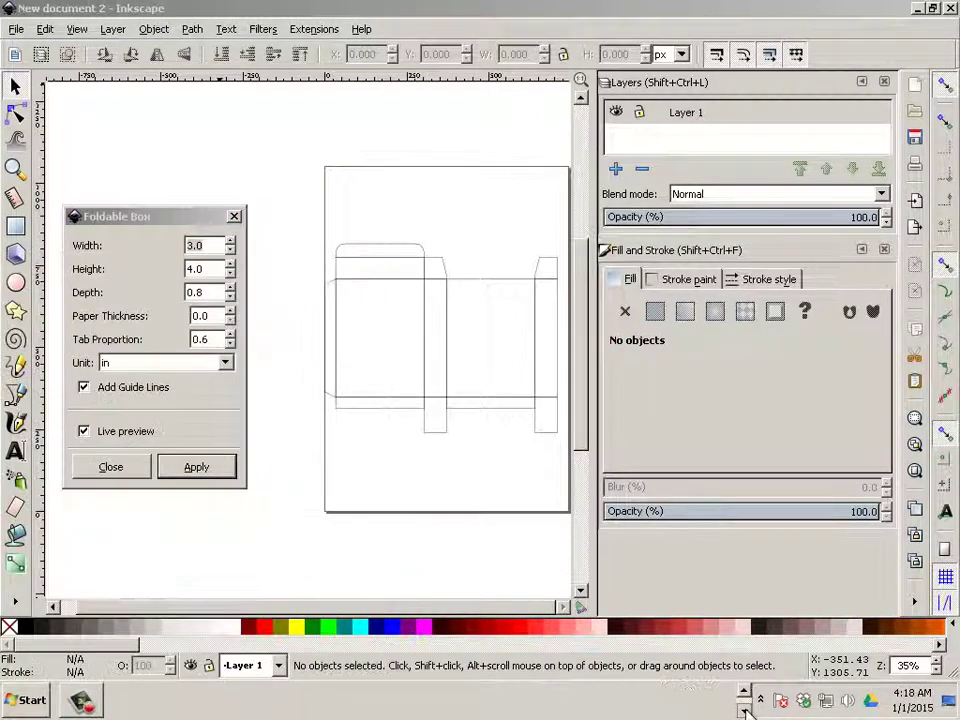
{"action": "mouse_move", "coordinate": [410, 688]}
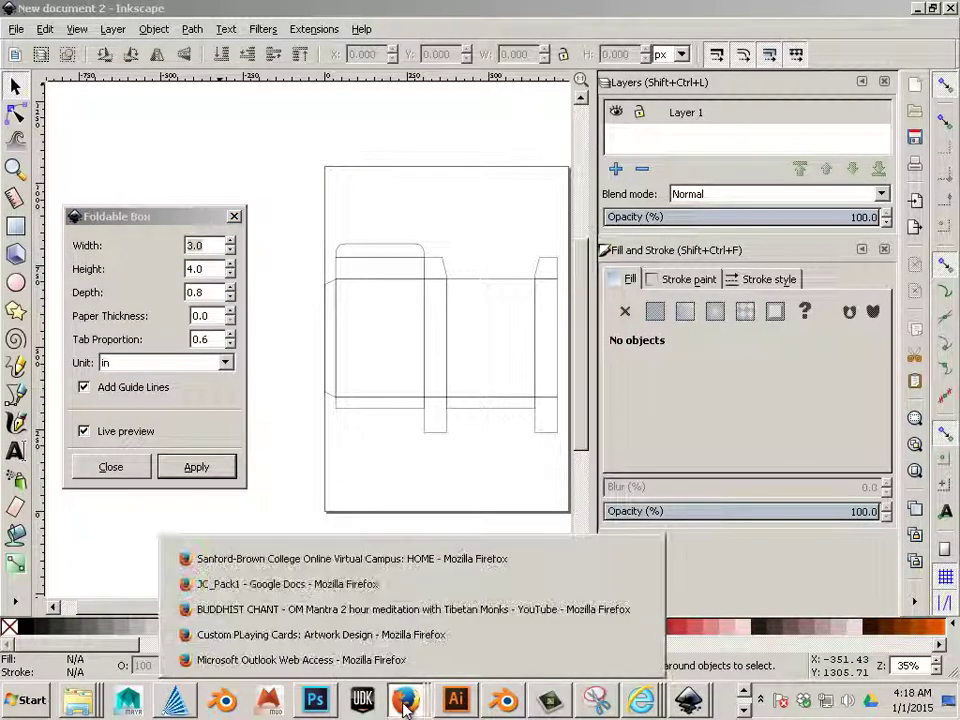
{"action": "left_click", "coordinate": [386, 636]}
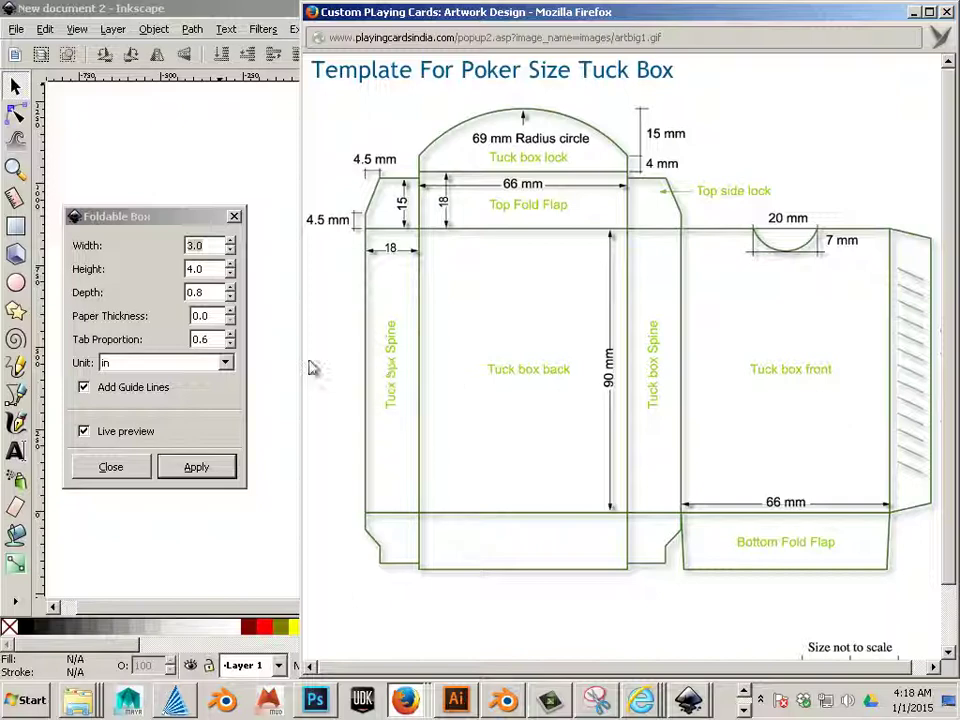
{"action": "left_click", "coordinate": [225, 364]}
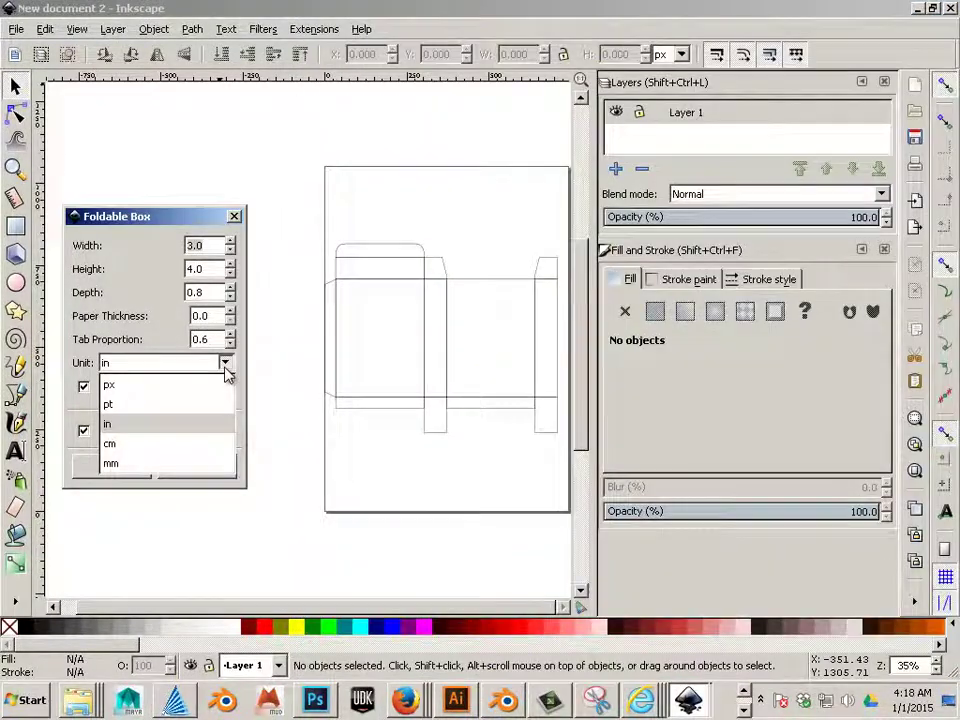
{"action": "left_click", "coordinate": [199, 464]}
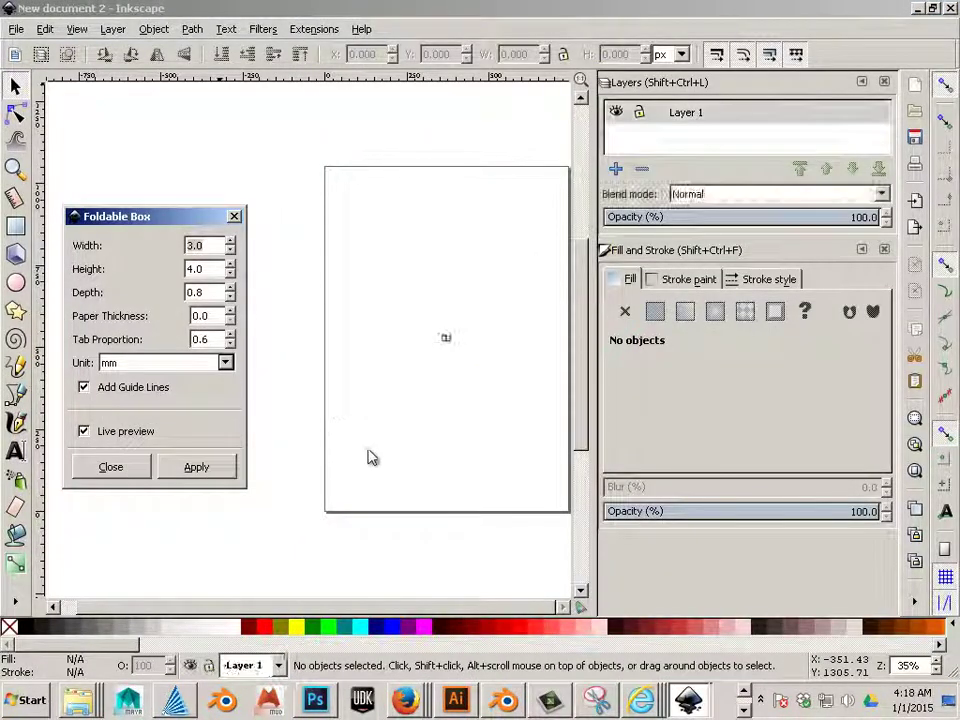
Revisit the Firefox tuck box template window, then return to Inkscape.
{"action": "key", "text": "alt+Tab"}
{"action": "key", "text": "alt+Tab"}
{"action": "key", "text": "alt+Tab"}
{"action": "key", "text": "alt+Tab"}
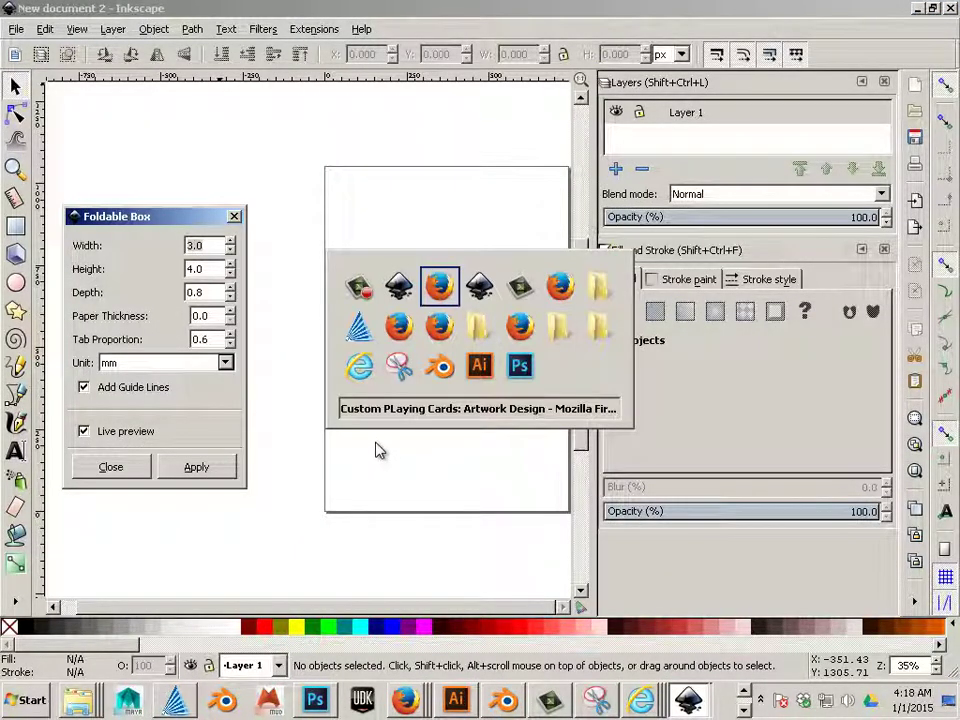
{"action": "key", "text": "alt+Tab"}
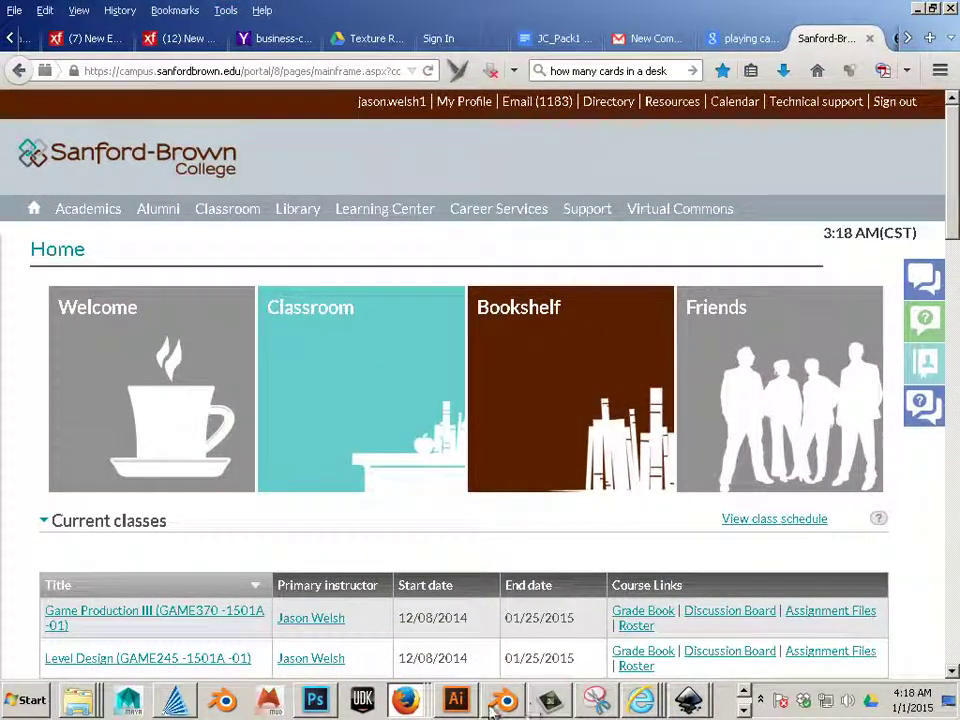
{"action": "left_click", "coordinate": [407, 688]}
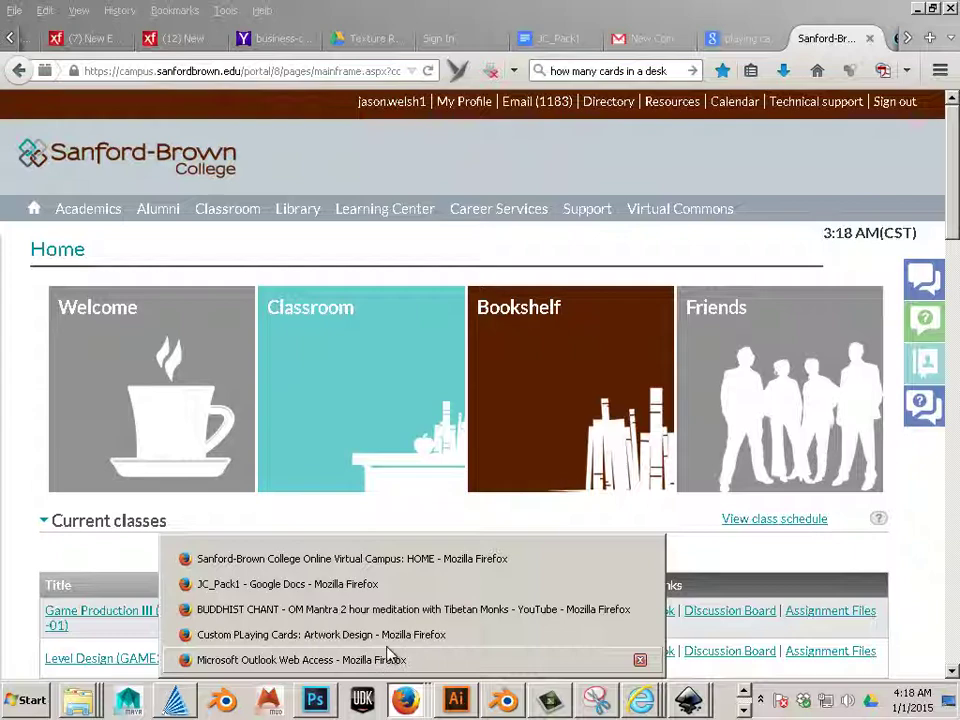
{"action": "left_click", "coordinate": [320, 634]}
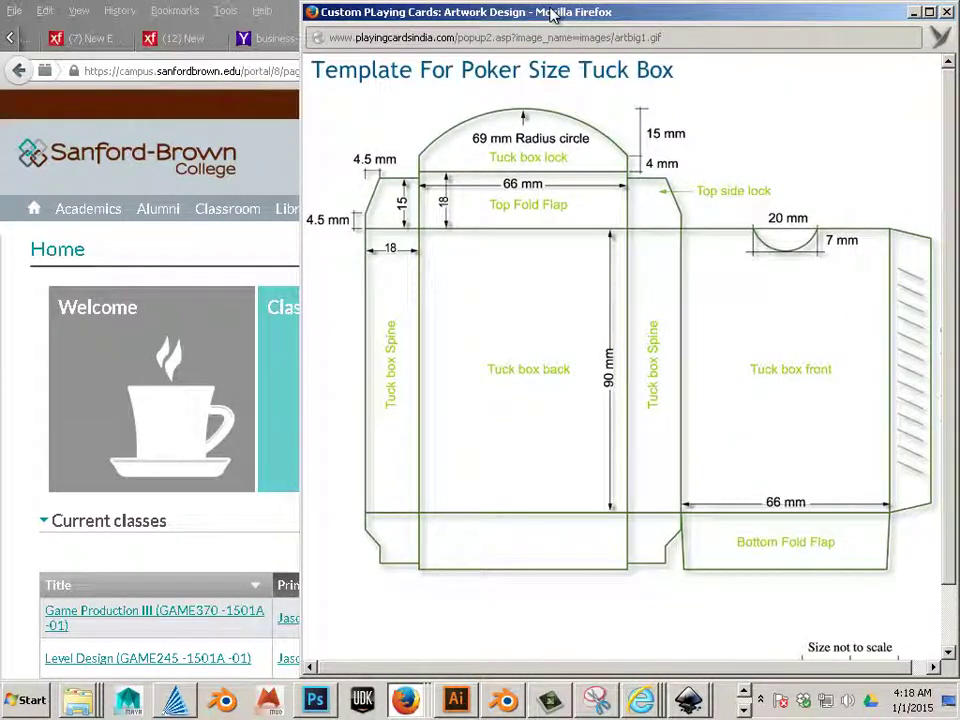
{"action": "key", "text": "alt+Tab"}
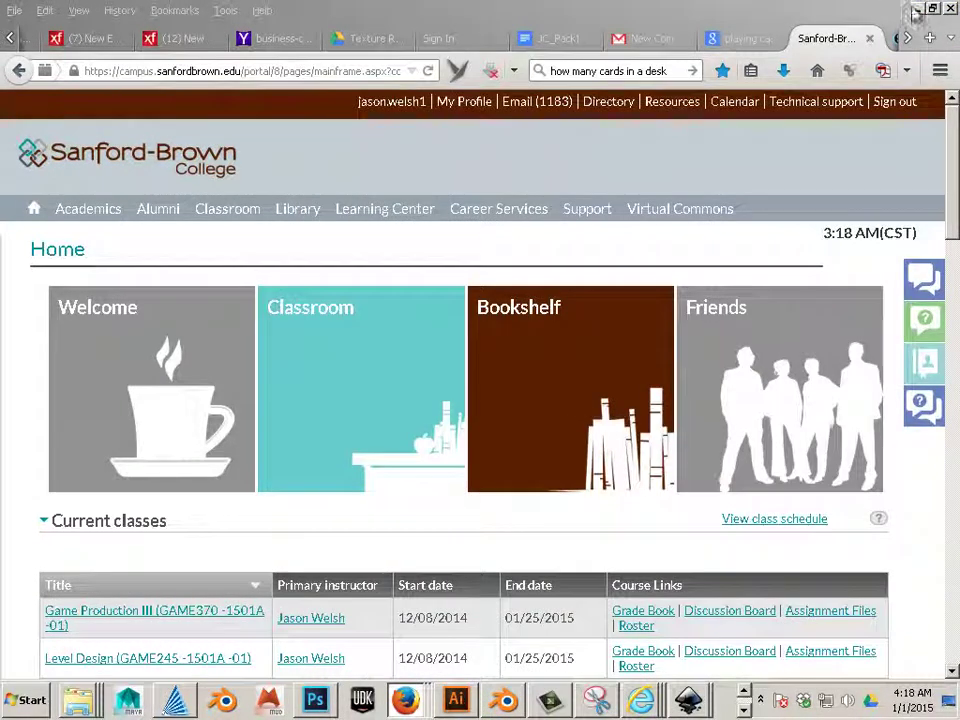
{"action": "key", "text": "alt+Tab"}
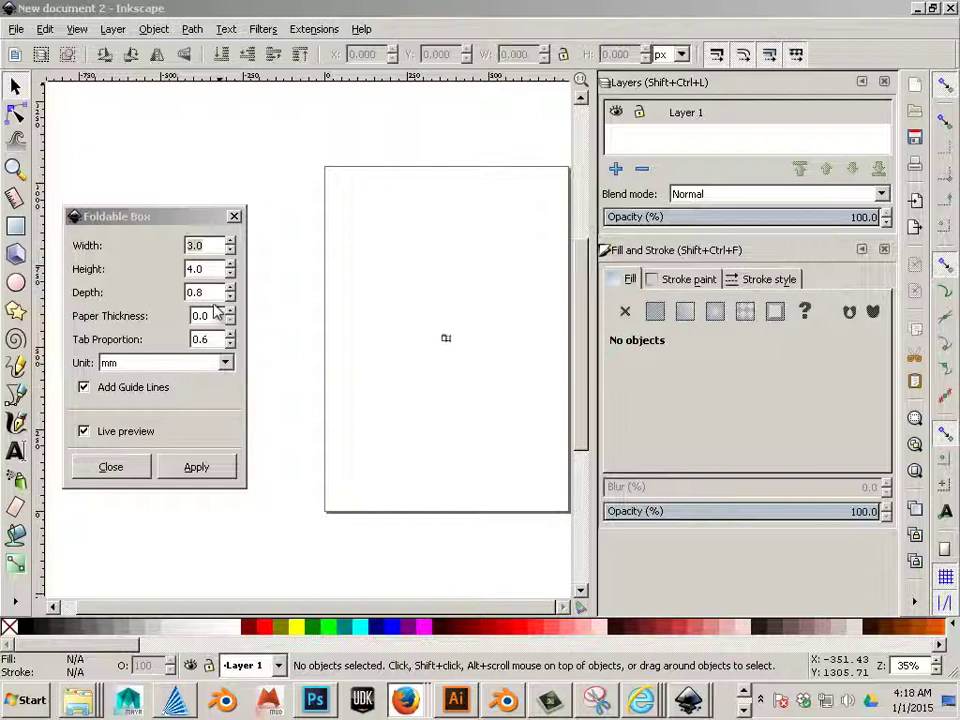
Set the box to 66 × 90 × 18 mm, apply it, and close the generator.
{"action": "left_click", "coordinate": [222, 363]}
{"action": "left_click", "coordinate": [222, 363]}
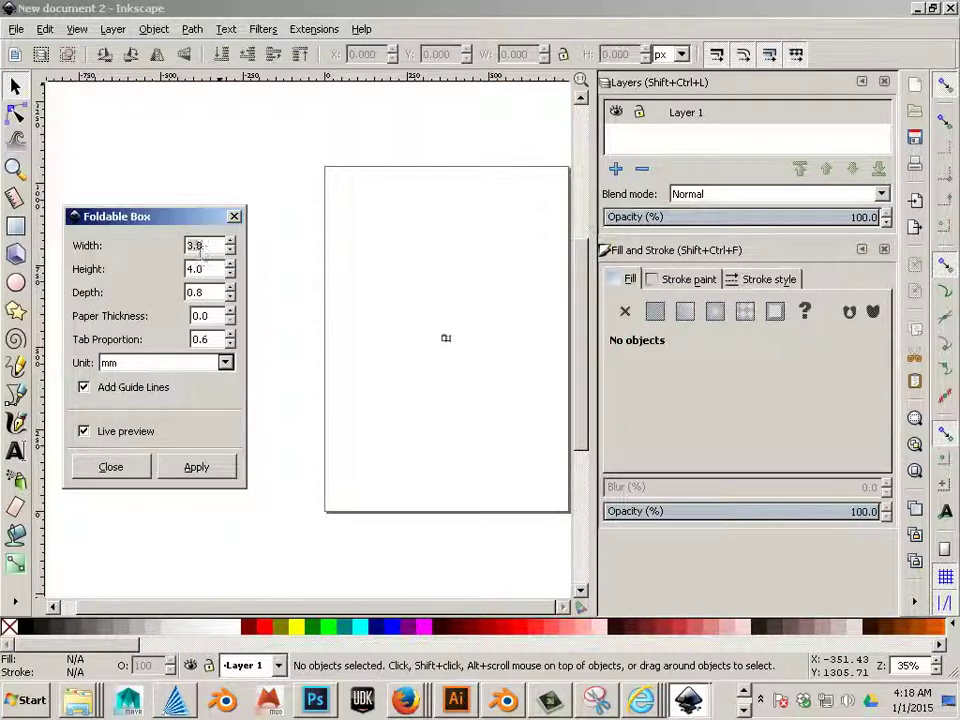
{"action": "left_click_drag", "start_coordinate": [198, 247], "coordinate": [171, 246]}
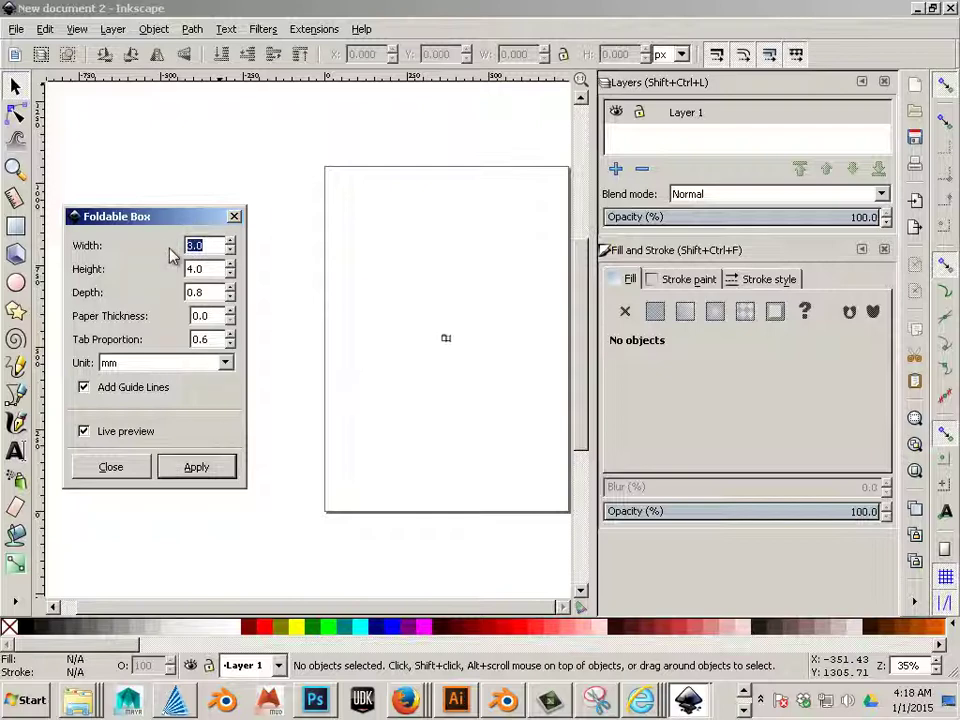
{"action": "type", "text": "66"}
{"action": "left_click", "coordinate": [190, 268]}
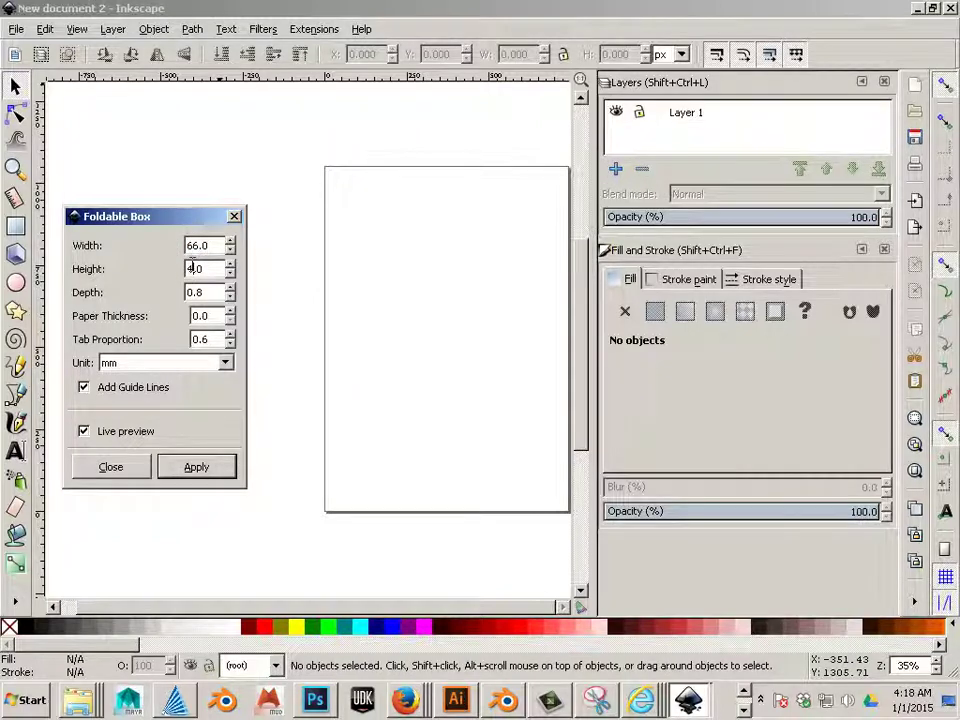
{"action": "left_click_drag", "start_coordinate": [213, 268], "coordinate": [172, 269]}
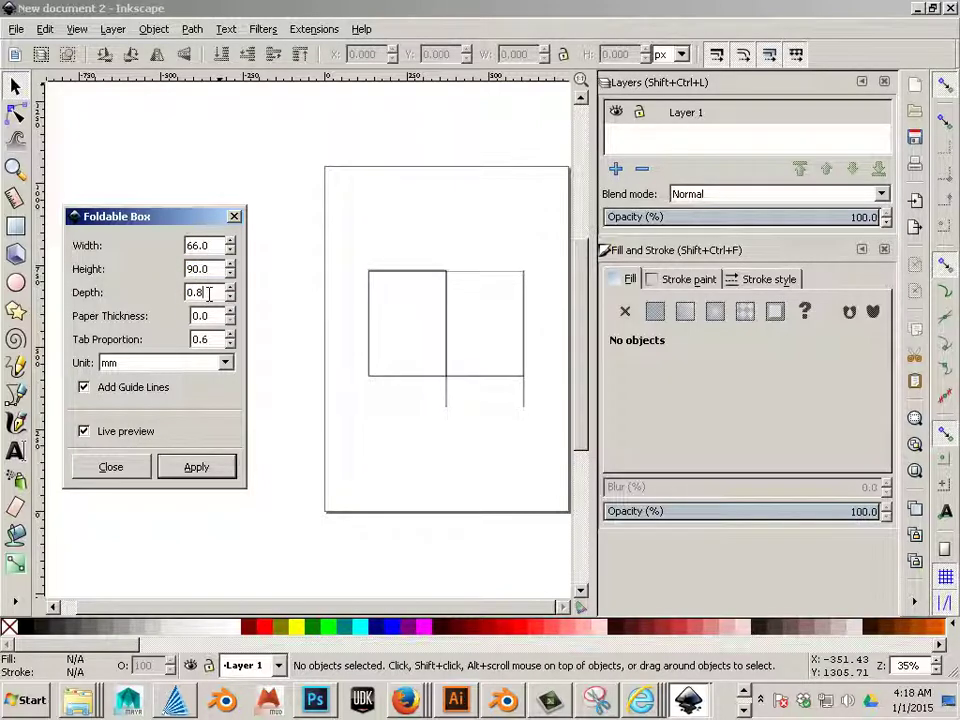
{"action": "type", "text": "18"}
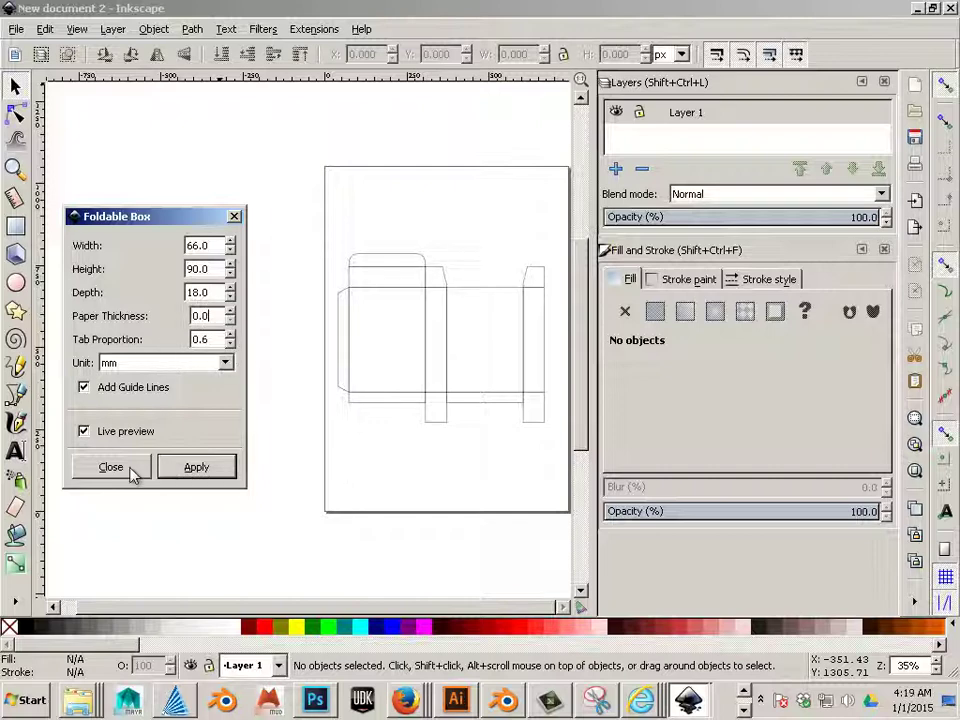
{"action": "left_click", "coordinate": [192, 470]}
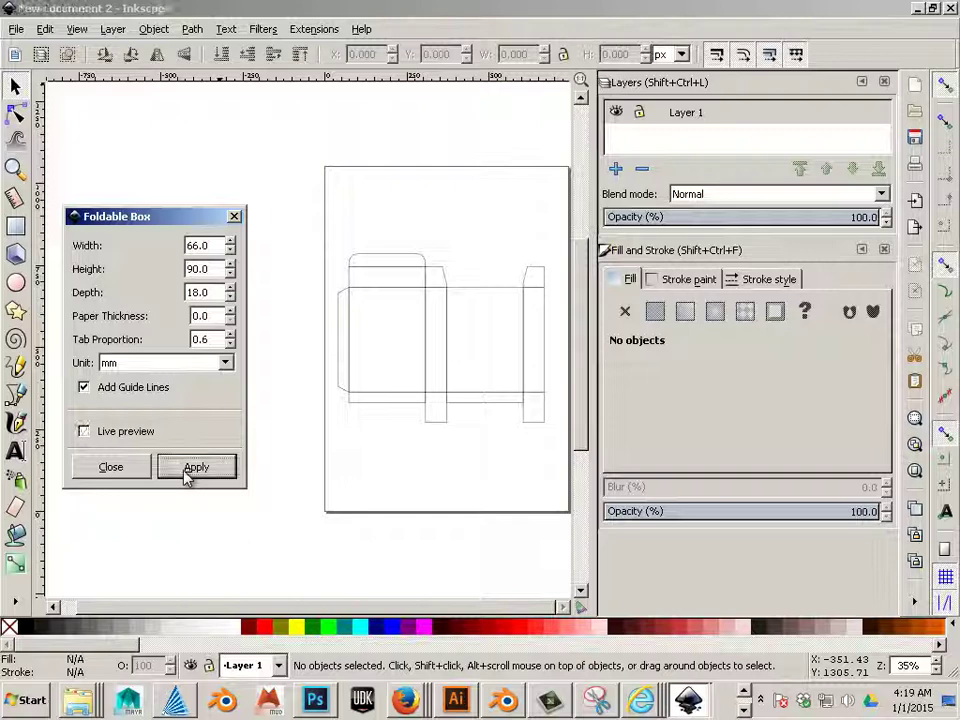
{"action": "left_click", "coordinate": [116, 472]}
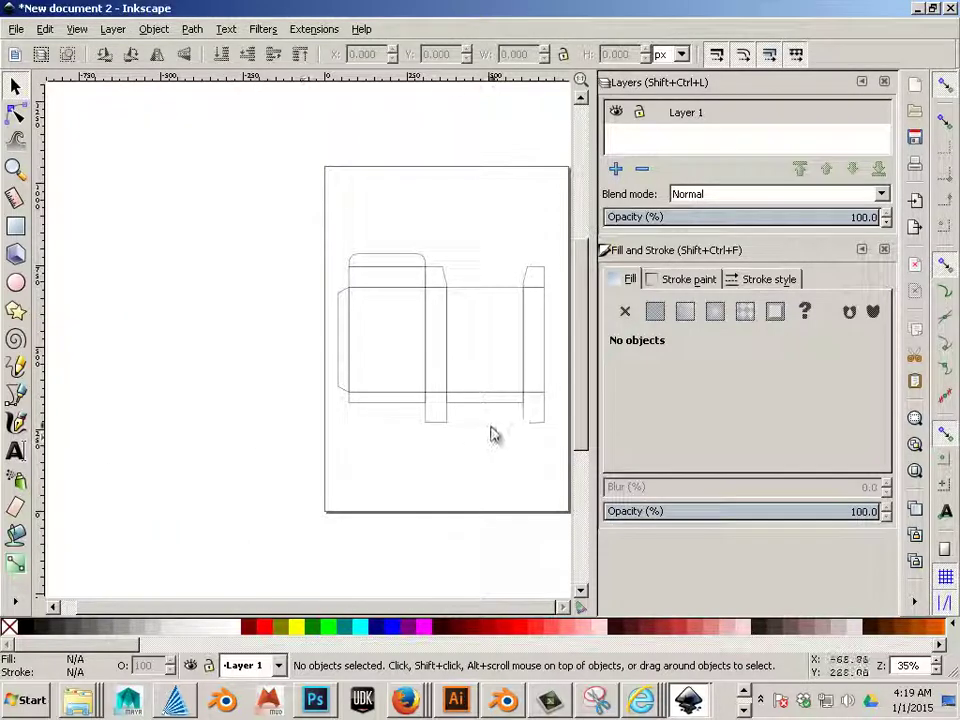
Zoom in and pan so the tuck box die line fills most of the canvas.
{"action": "scroll", "coordinate": [516, 435], "scroll_direction": "up", "scroll_amount": 2}
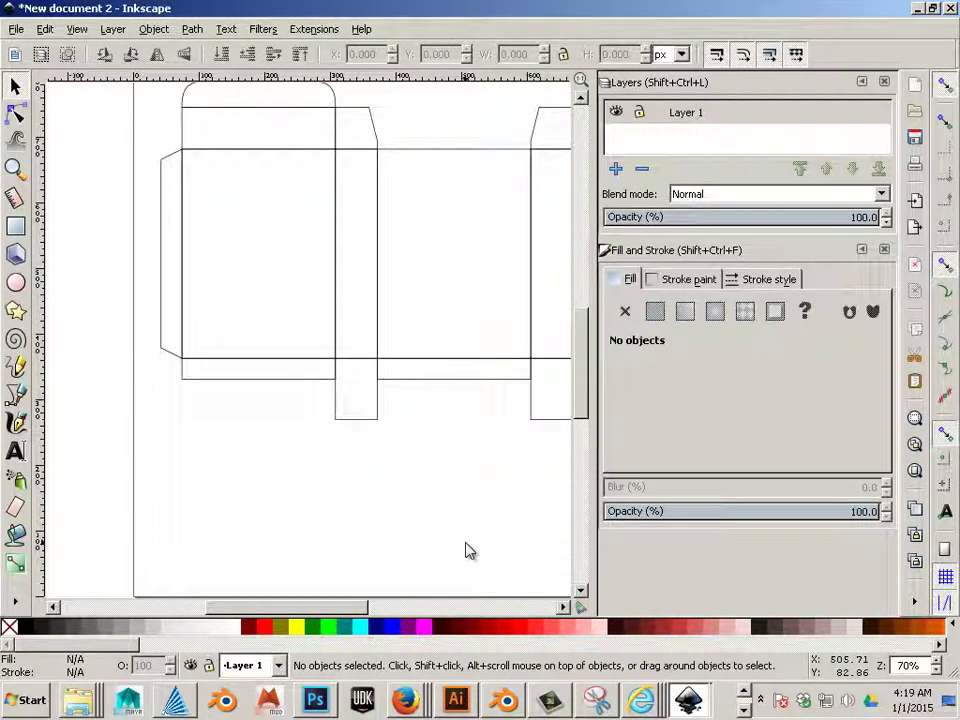
{"action": "left_click_drag", "start_coordinate": [352, 600], "coordinate": [366, 598]}
{"action": "scroll", "coordinate": [276, 476], "scroll_direction": "up", "scroll_amount": 2}
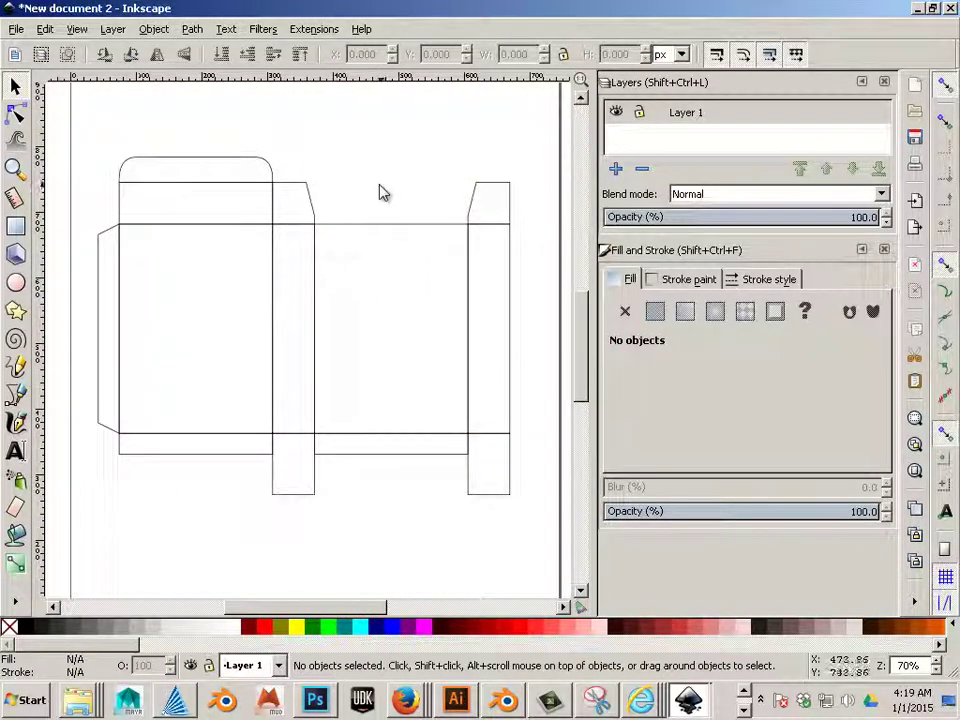
{"action": "scroll", "coordinate": [328, 229], "scroll_direction": "up", "scroll_amount": 1, "text": "ctrl"}
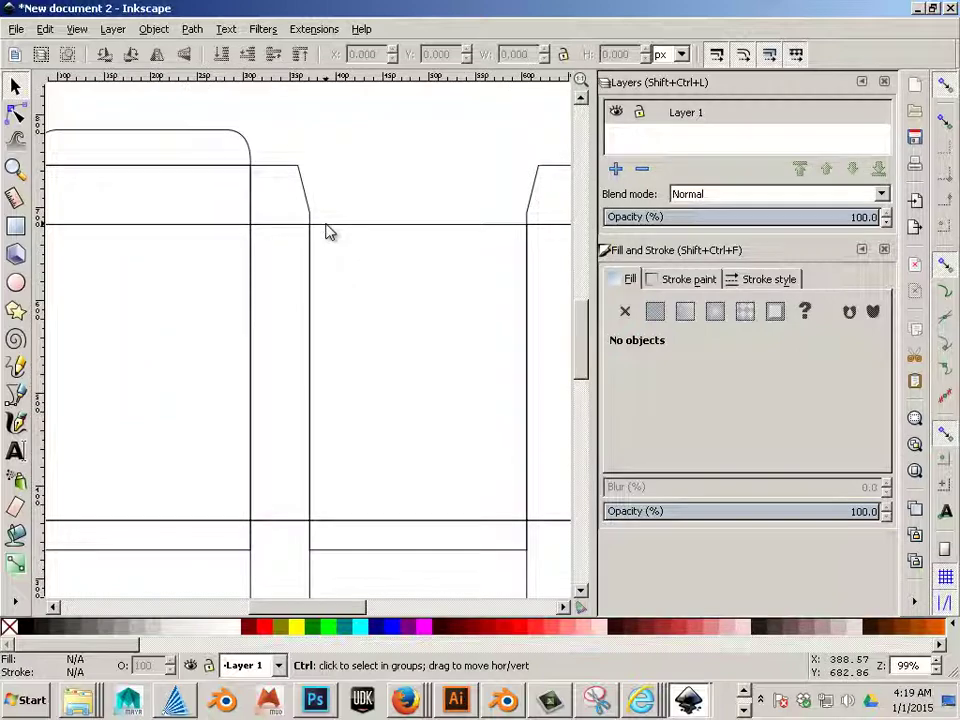
{"action": "scroll", "coordinate": [328, 229], "scroll_direction": "down", "scroll_amount": 1, "text": "ctrl"}
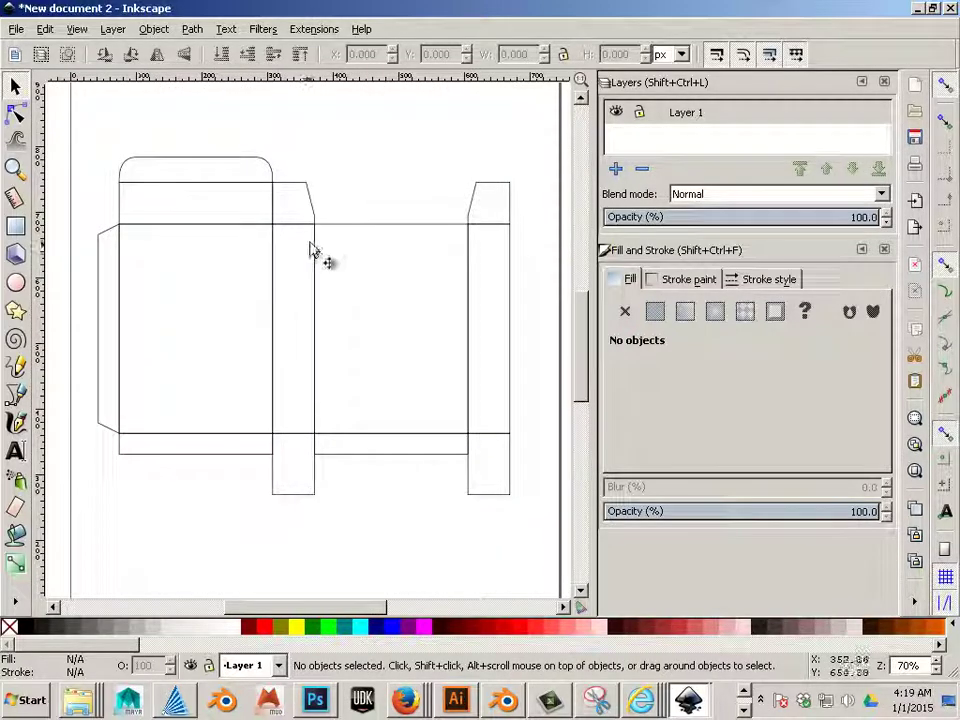
Ungroup the box outline, break it apart into 13 paths, and select all pieces.
{"action": "left_click", "coordinate": [312, 261]}
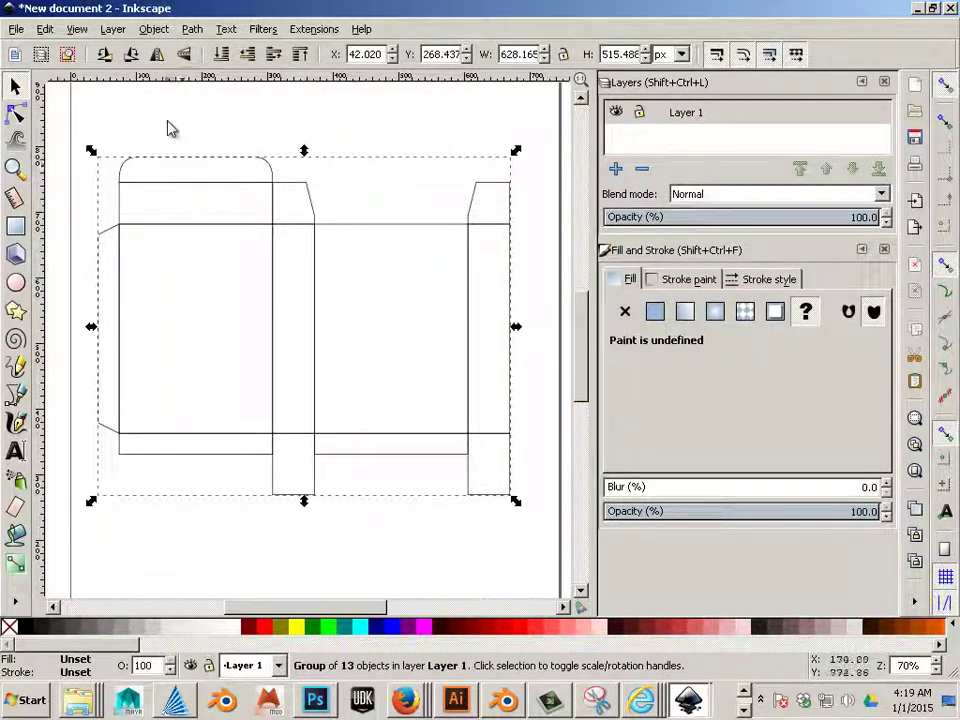
{"action": "left_click", "coordinate": [188, 31]}
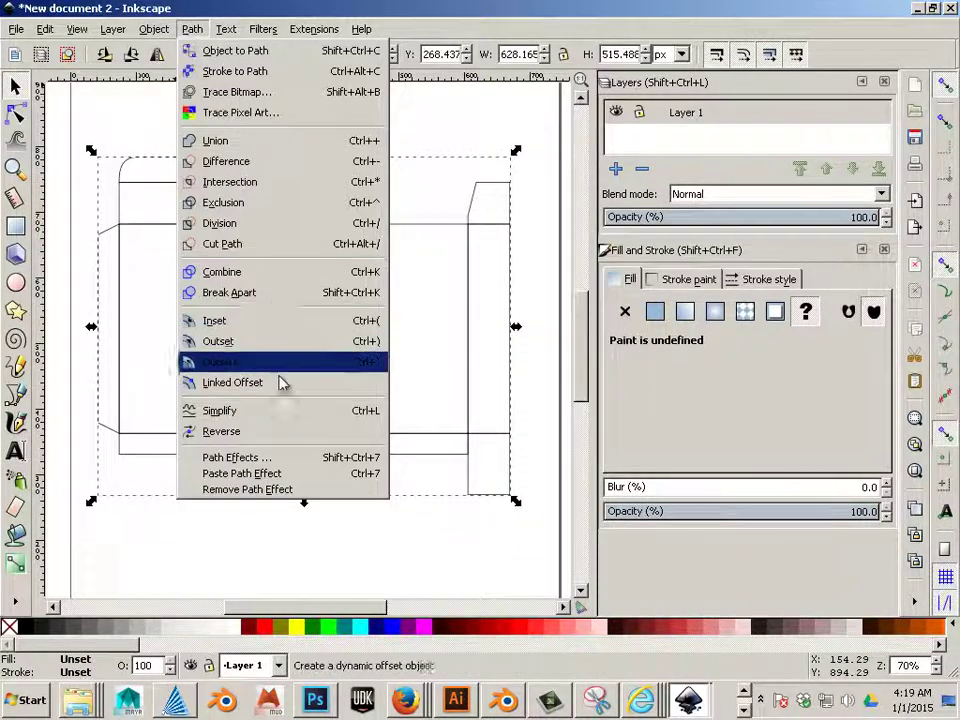
{"action": "left_click", "coordinate": [257, 295]}
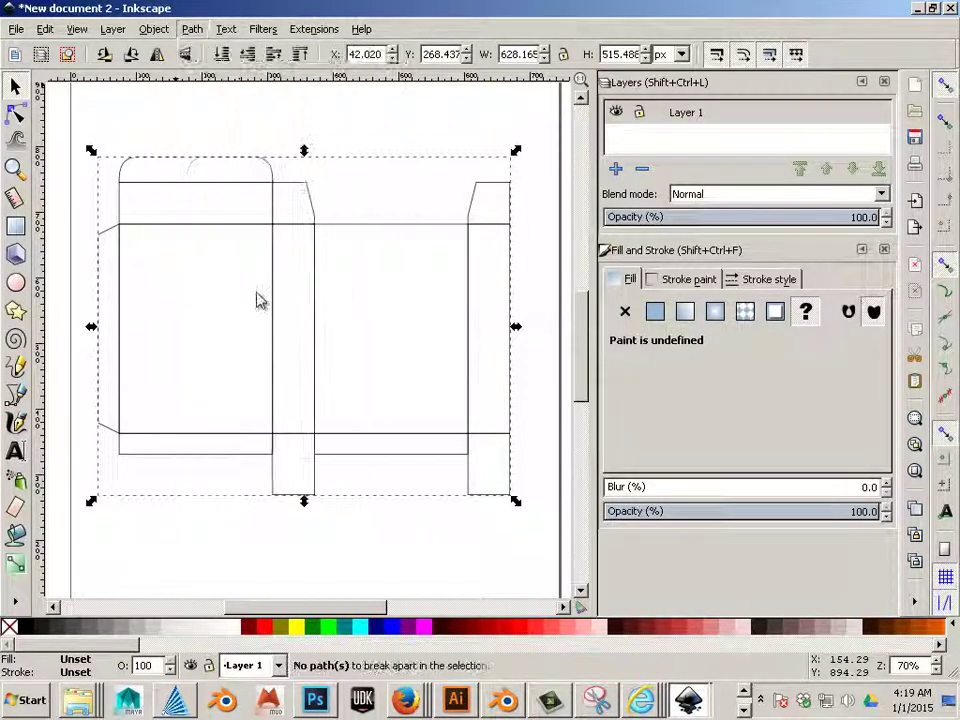
{"action": "left_click", "coordinate": [153, 29]}
{"action": "left_click", "coordinate": [169, 143]}
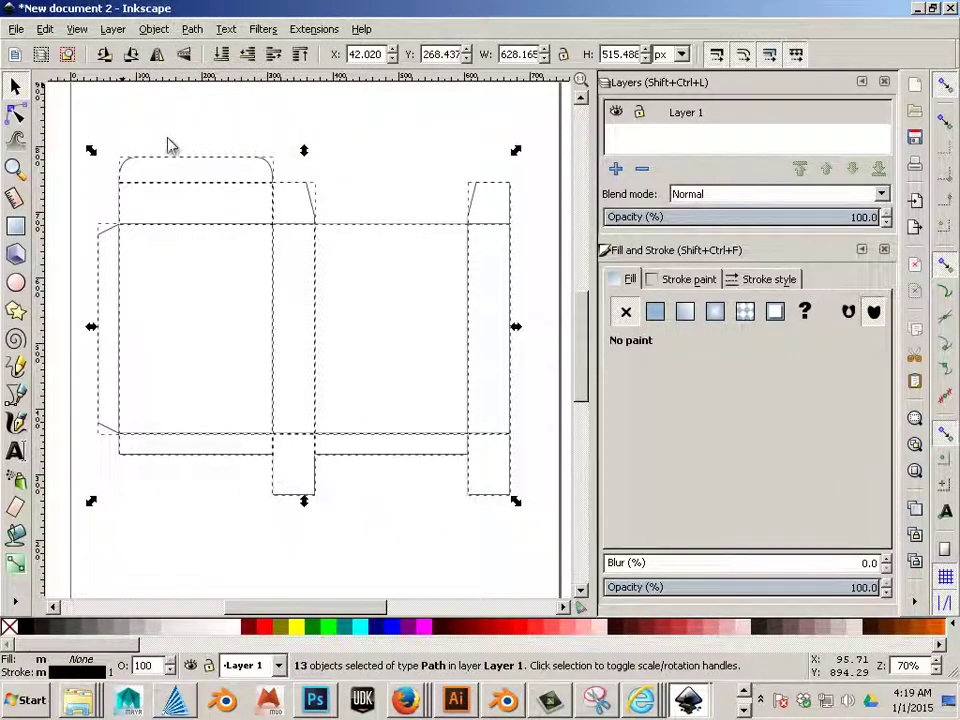
{"action": "left_click", "coordinate": [196, 30]}
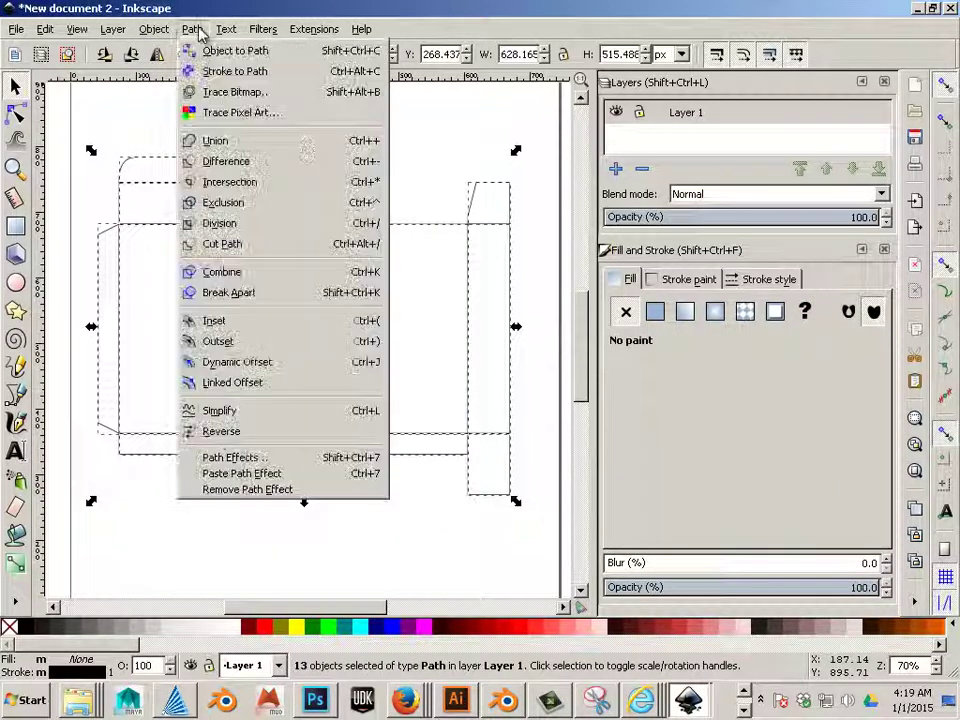
{"action": "left_click", "coordinate": [213, 298]}
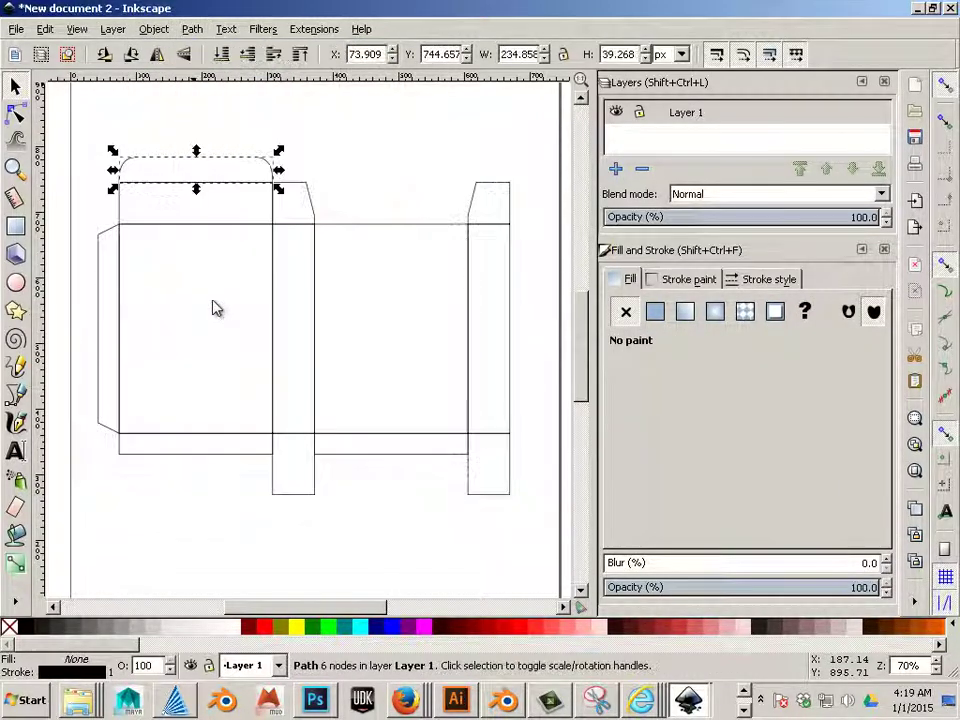
{"action": "left_click", "coordinate": [208, 161]}
{"action": "left_click", "coordinate": [203, 160]}
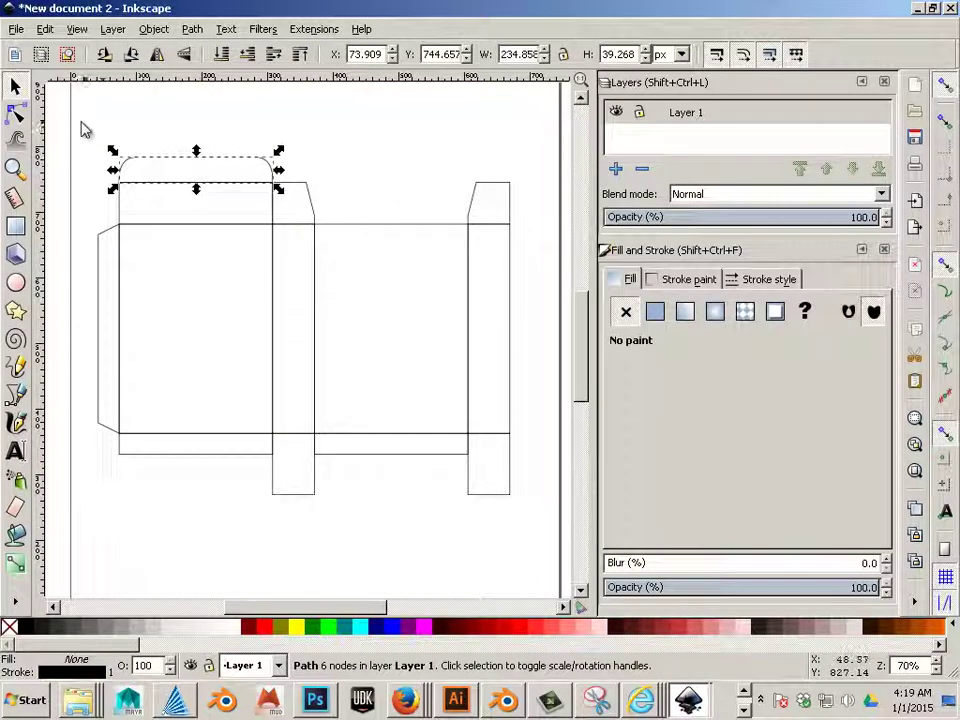
{"action": "left_click_drag", "start_coordinate": [81, 121], "coordinate": [525, 553]}
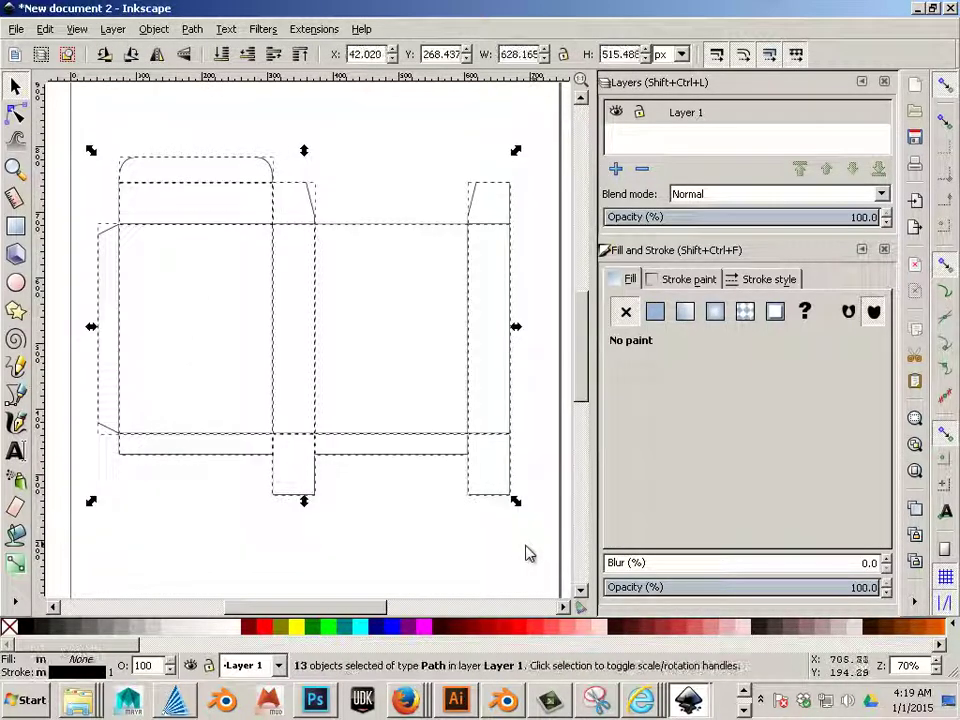
Give all 13 selected pieces a flat dark blue fill, RGBA 0000c7ff.
{"action": "left_click", "coordinate": [655, 311]}
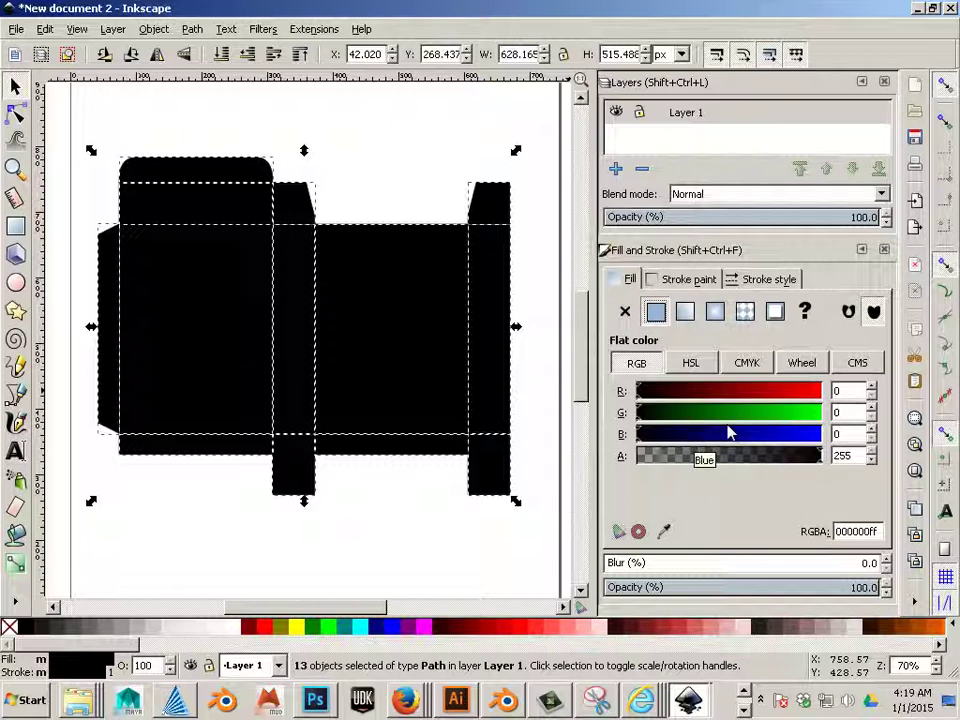
{"action": "left_click_drag", "start_coordinate": [720, 433], "coordinate": [823, 445]}
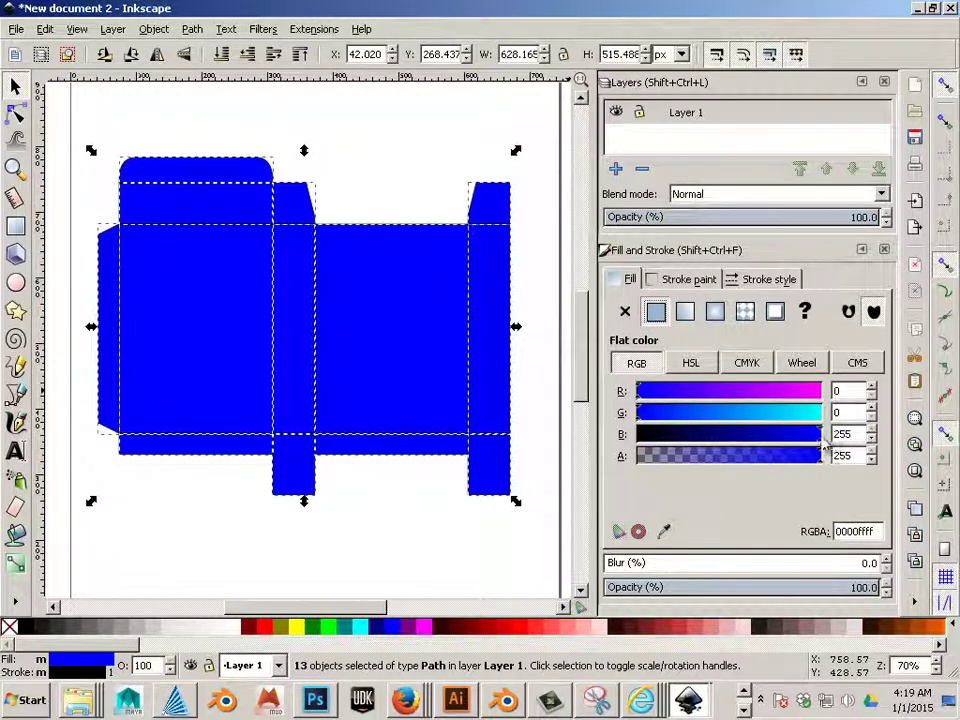
{"action": "left_click", "coordinate": [768, 442]}
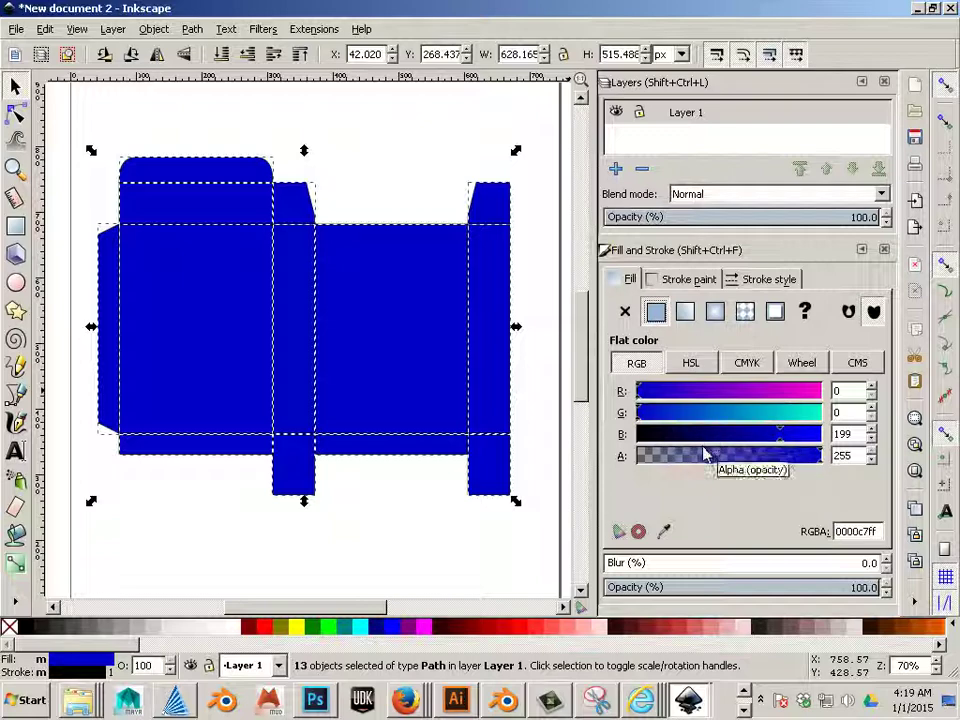
Fill the large left and middle panels with a lighter mid blue.
{"action": "left_click", "coordinate": [414, 516]}
{"action": "left_click", "coordinate": [200, 362]}
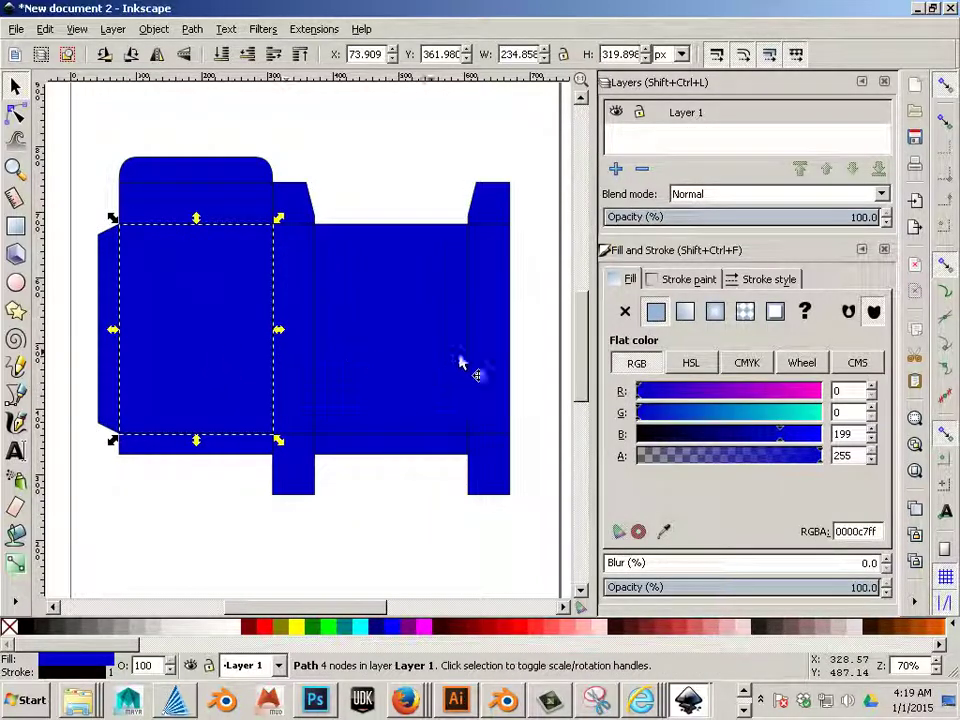
{"action": "left_click_drag", "start_coordinate": [782, 416], "coordinate": [840, 422]}
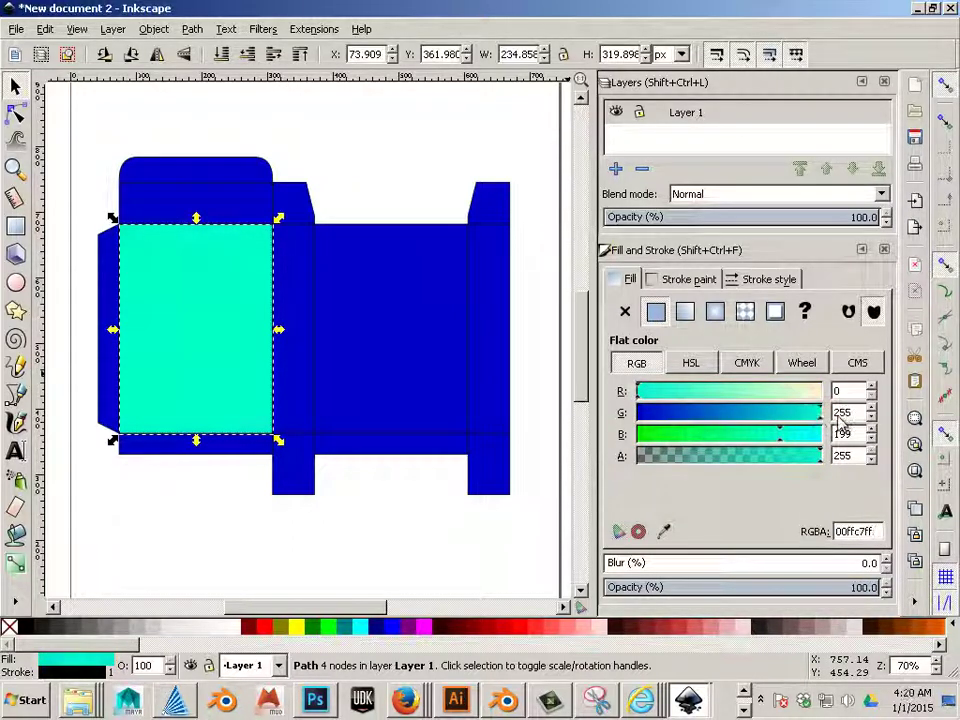
{"action": "left_click", "coordinate": [427, 347]}
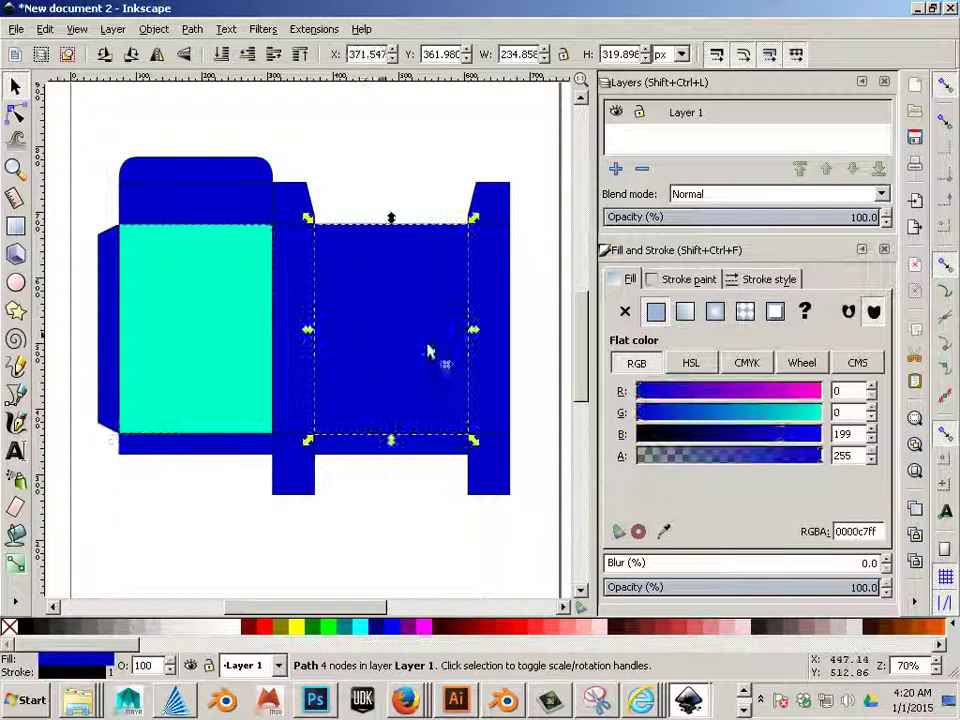
{"action": "left_click", "coordinate": [818, 412]}
{"action": "left_click_drag", "start_coordinate": [815, 412], "coordinate": [843, 420]}
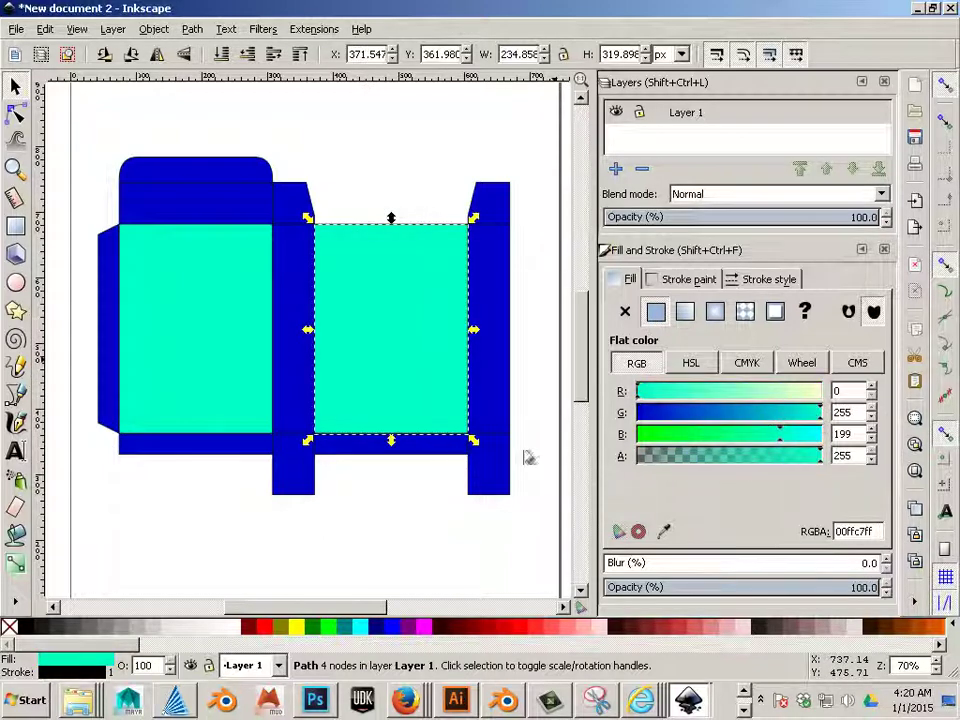
{"action": "left_click", "coordinate": [414, 491]}
{"action": "left_click", "coordinate": [389, 428]}
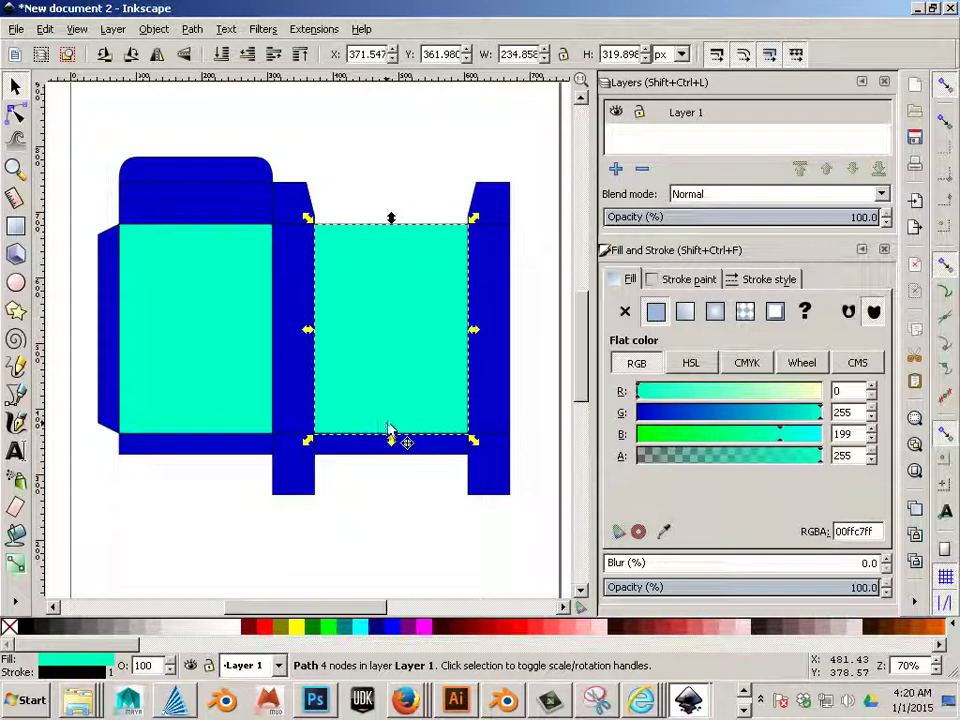
{"action": "left_click_drag", "start_coordinate": [771, 420], "coordinate": [744, 418]}
{"action": "left_click", "coordinate": [197, 379]}
{"action": "left_click", "coordinate": [420, 525]}
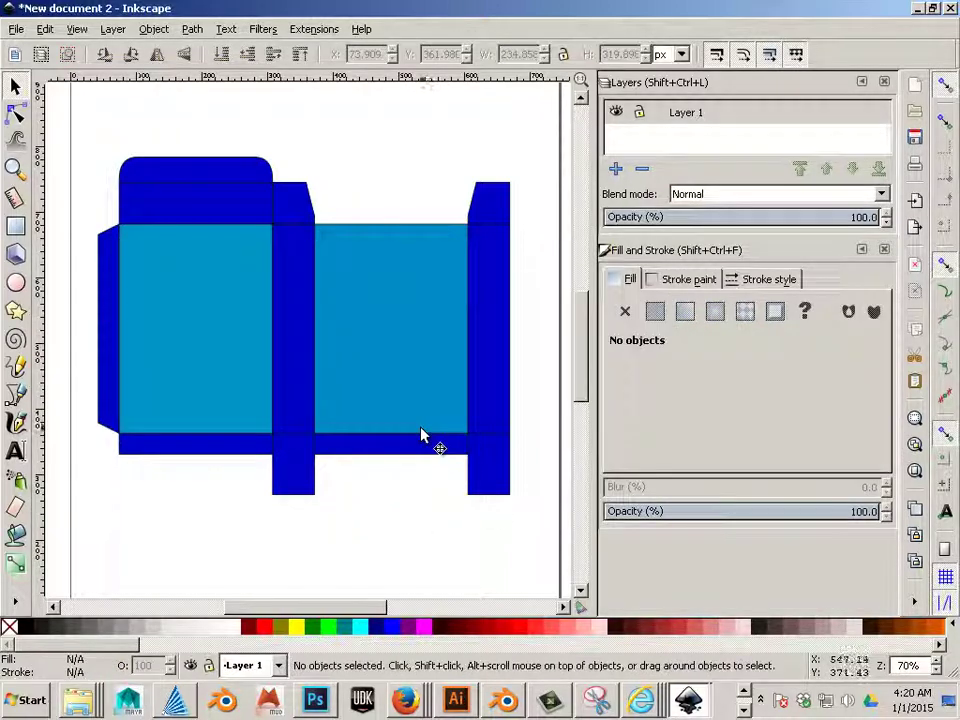
Give the top flap and the small top tab the same lighter blue.
{"action": "left_click", "coordinate": [204, 182]}
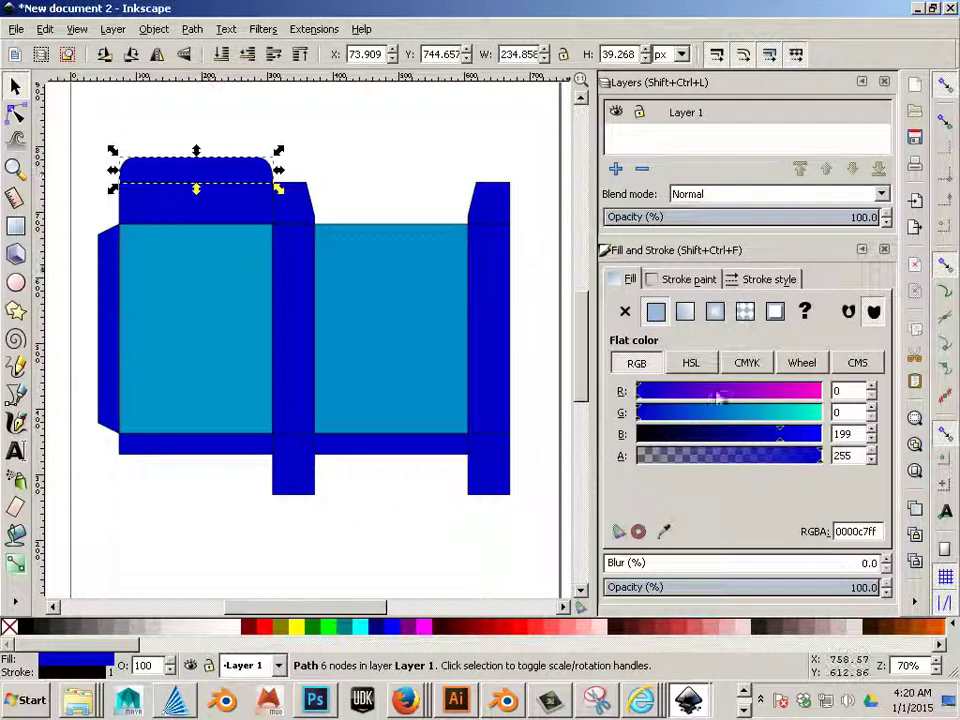
{"action": "left_click_drag", "start_coordinate": [744, 421], "coordinate": [746, 420]}
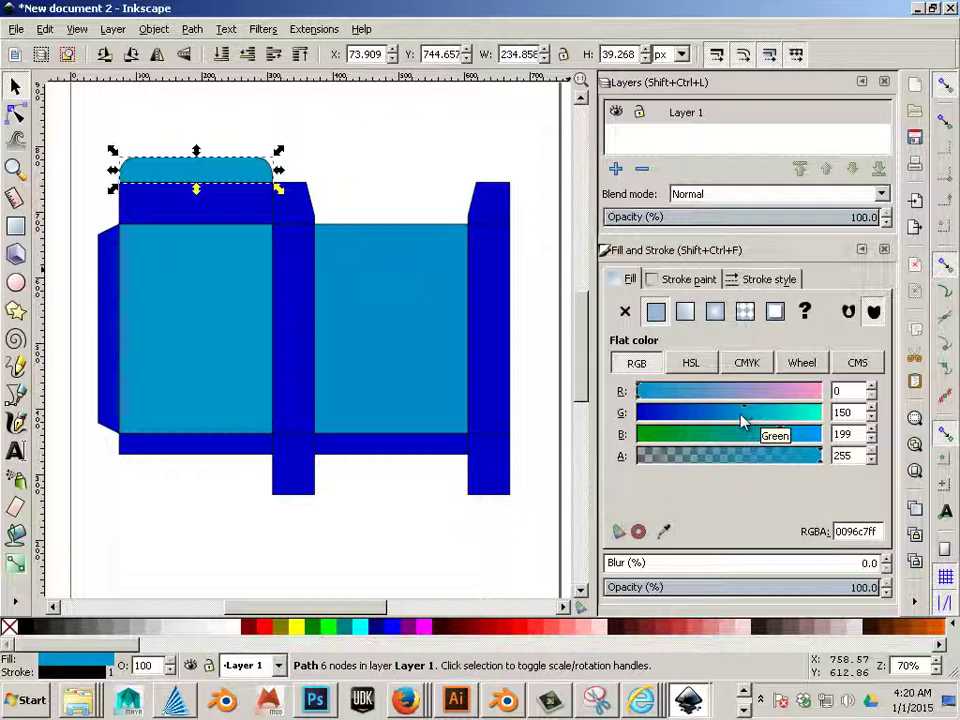
{"action": "left_click", "coordinate": [467, 542]}
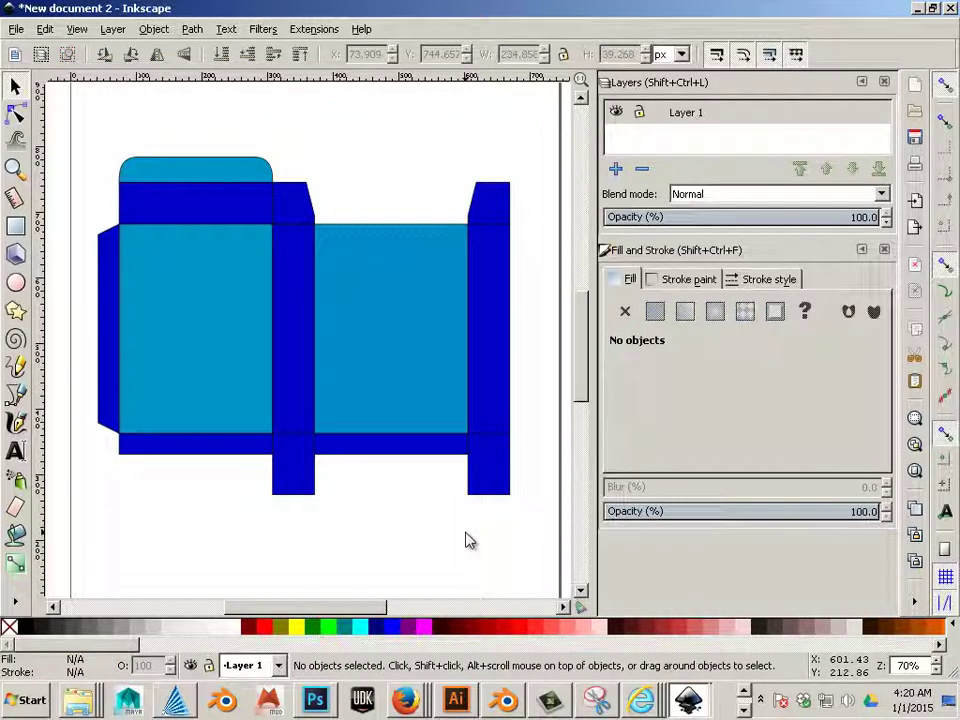
{"action": "left_click", "coordinate": [300, 214]}
{"action": "left_click_drag", "start_coordinate": [737, 424], "coordinate": [741, 424]}
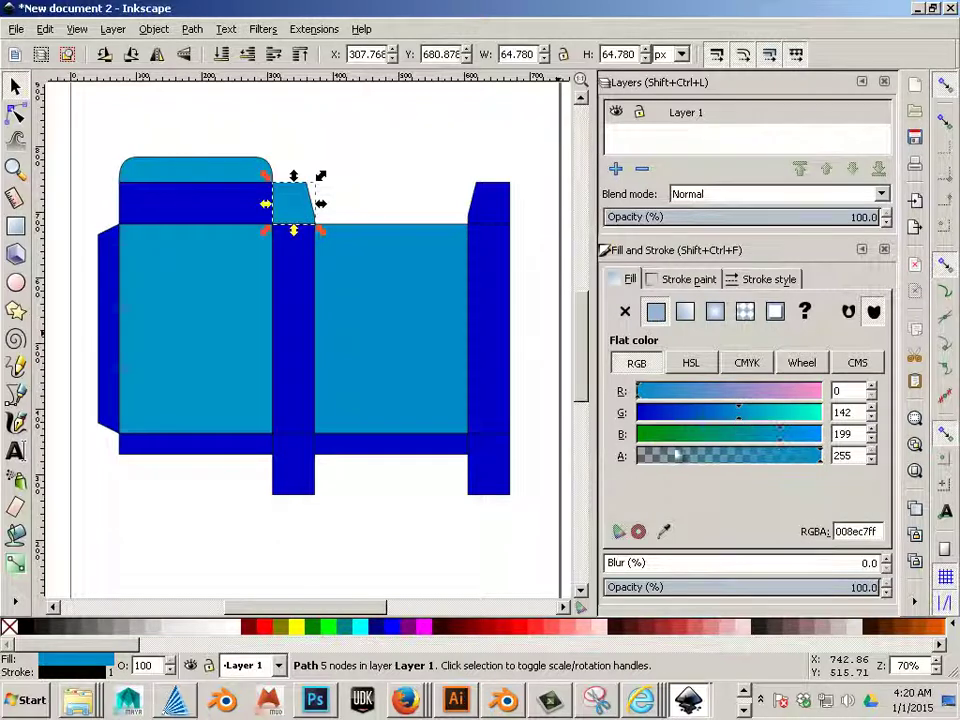
{"action": "left_click", "coordinate": [452, 530]}
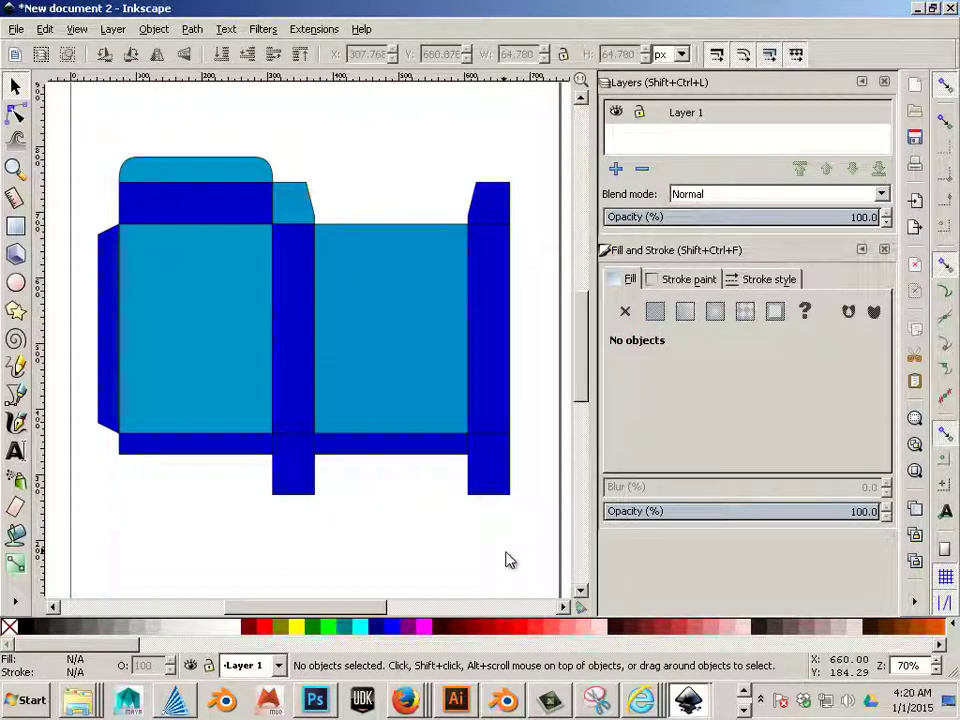
Set the stroke of all 13 box pieces to no paint, then reselect them.
{"action": "mouse_move", "coordinate": [540, 553]}
{"action": "left_mouse_down"}
{"action": "mouse_move", "coordinate": [426, 354]}
{"action": "mouse_move", "coordinate": [43, 129]}
{"action": "mouse_move", "coordinate": [88, 122]}
{"action": "left_mouse_up"}
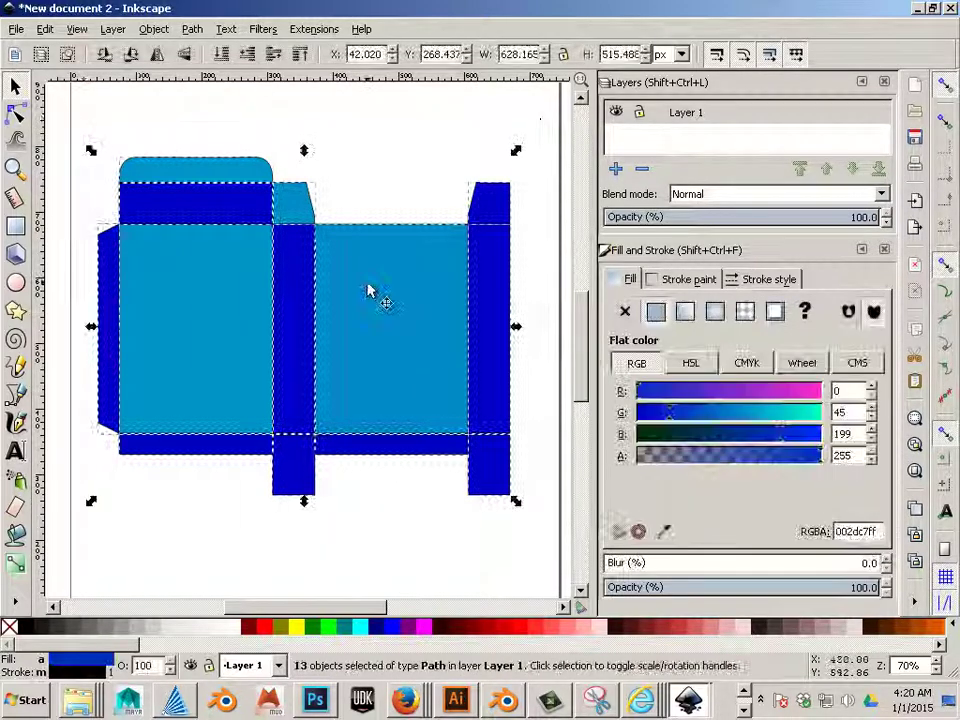
{"action": "left_click", "coordinate": [668, 281]}
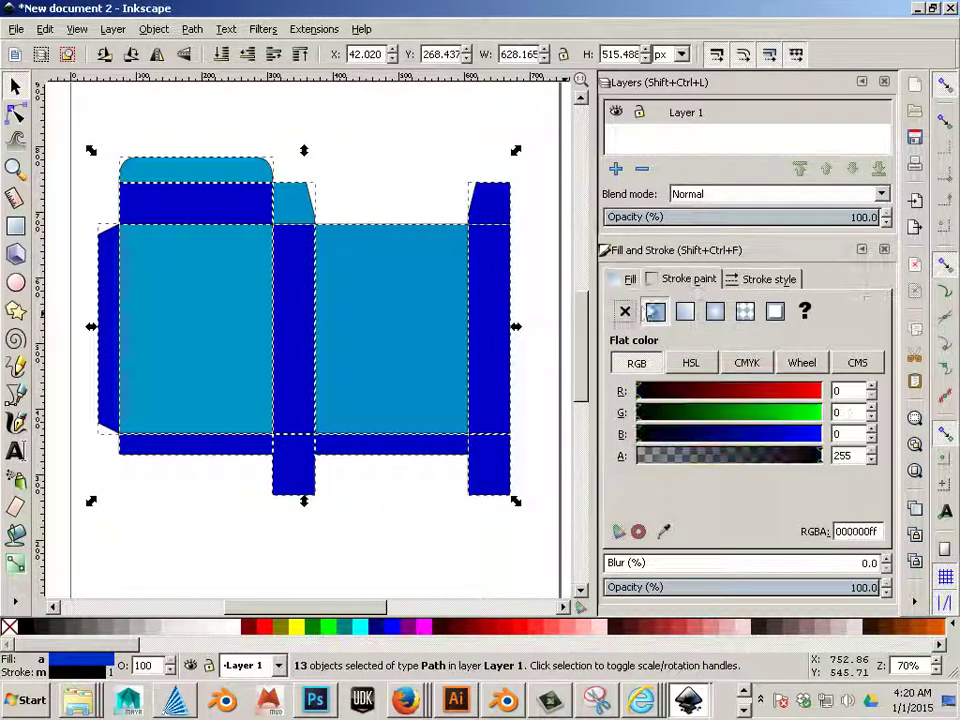
{"action": "left_click", "coordinate": [625, 312]}
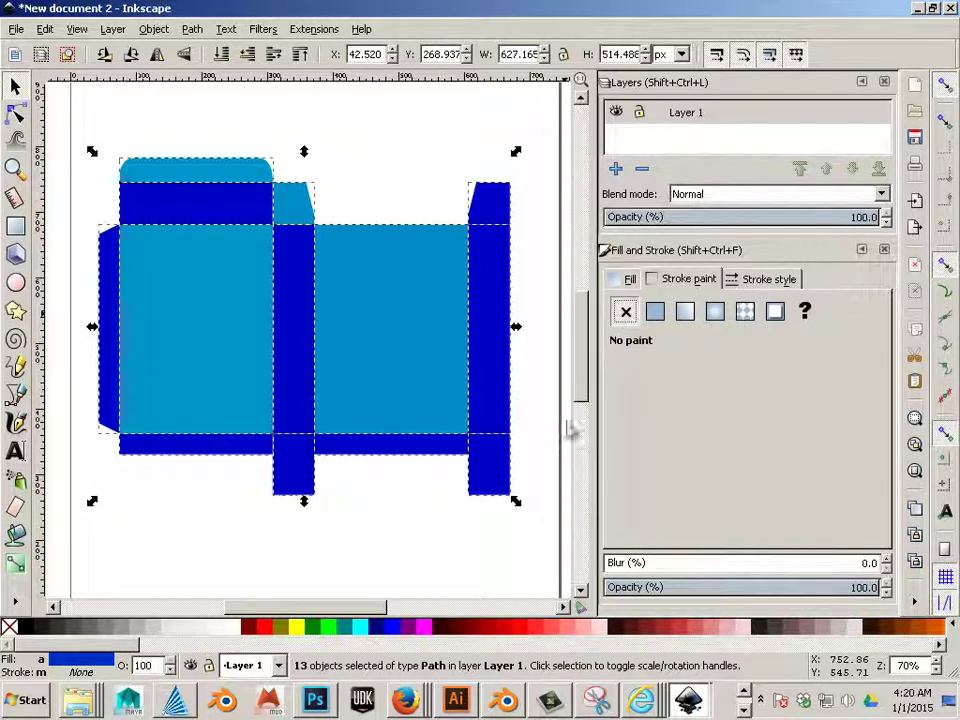
{"action": "left_click", "coordinate": [536, 459]}
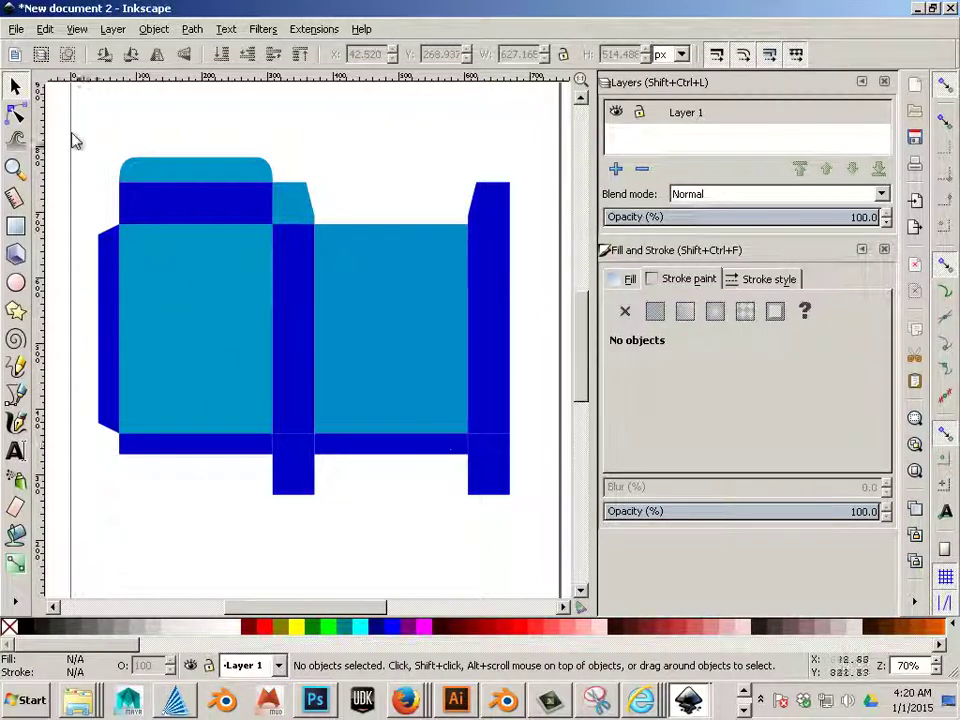
{"action": "left_click_drag", "start_coordinate": [86, 138], "coordinate": [538, 590]}
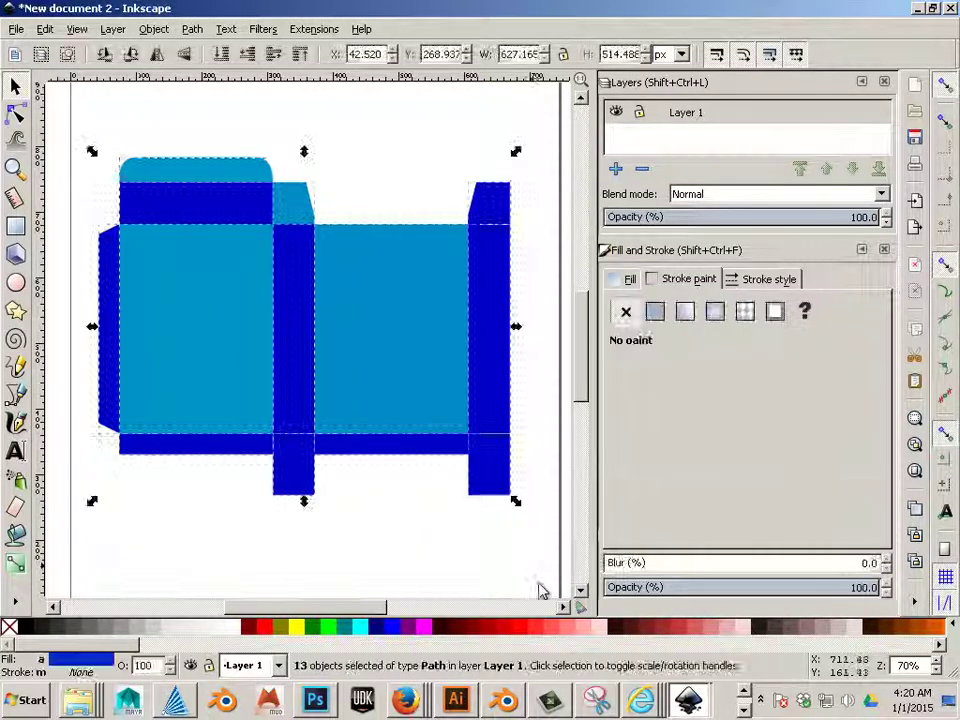
Save the document as drawing.svg in the Desktop folder via Save As, then deselect everything.
{"action": "left_click", "coordinate": [16, 29]}
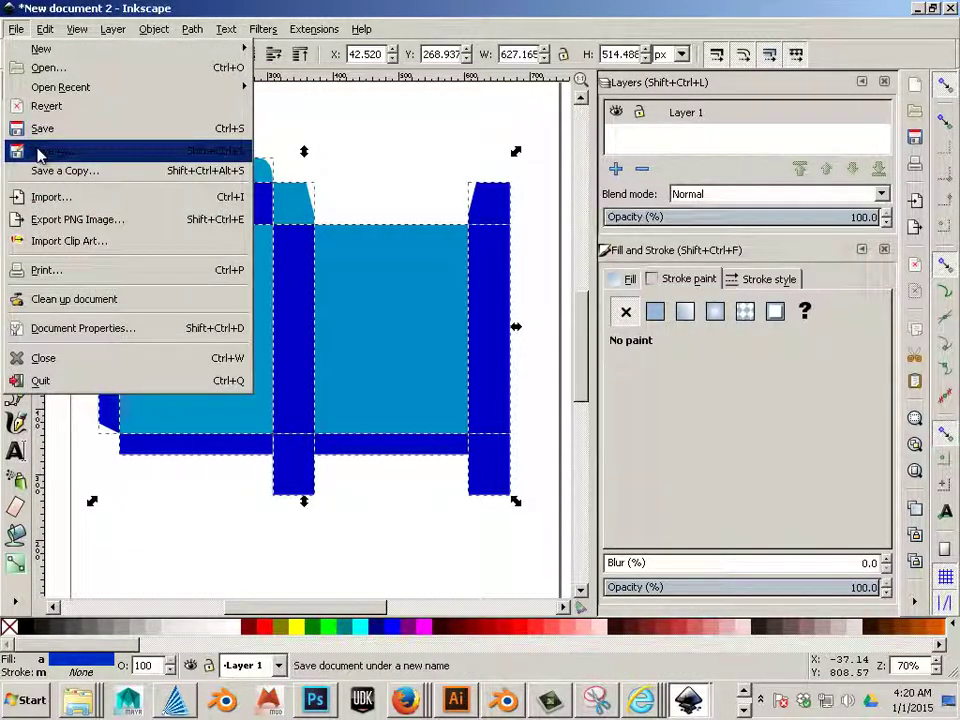
{"action": "left_click", "coordinate": [38, 152]}
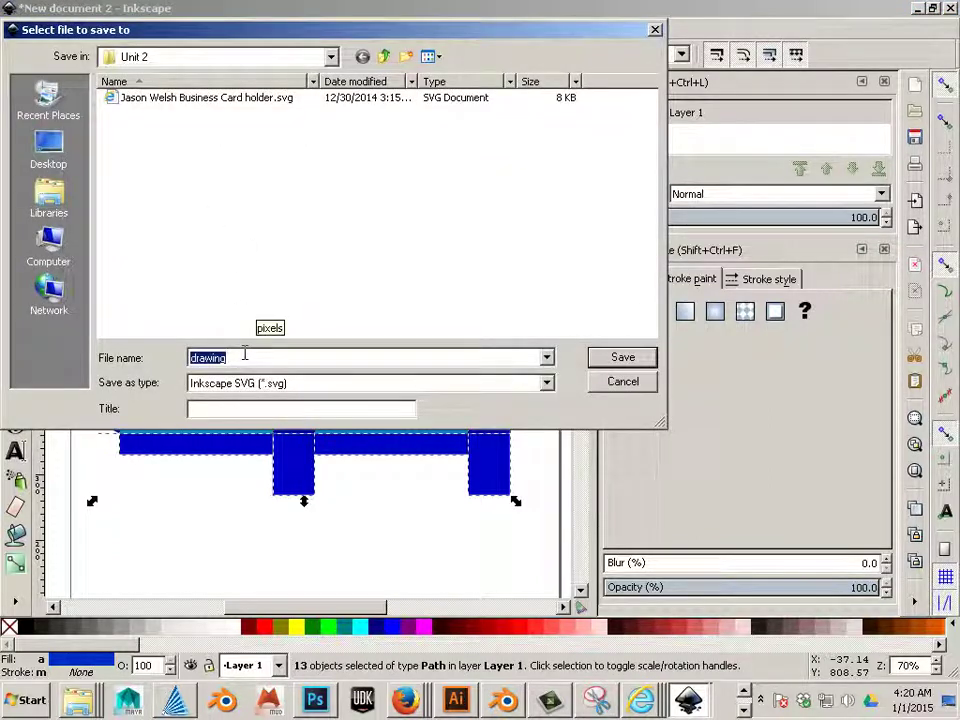
{"action": "left_click", "coordinate": [48, 148]}
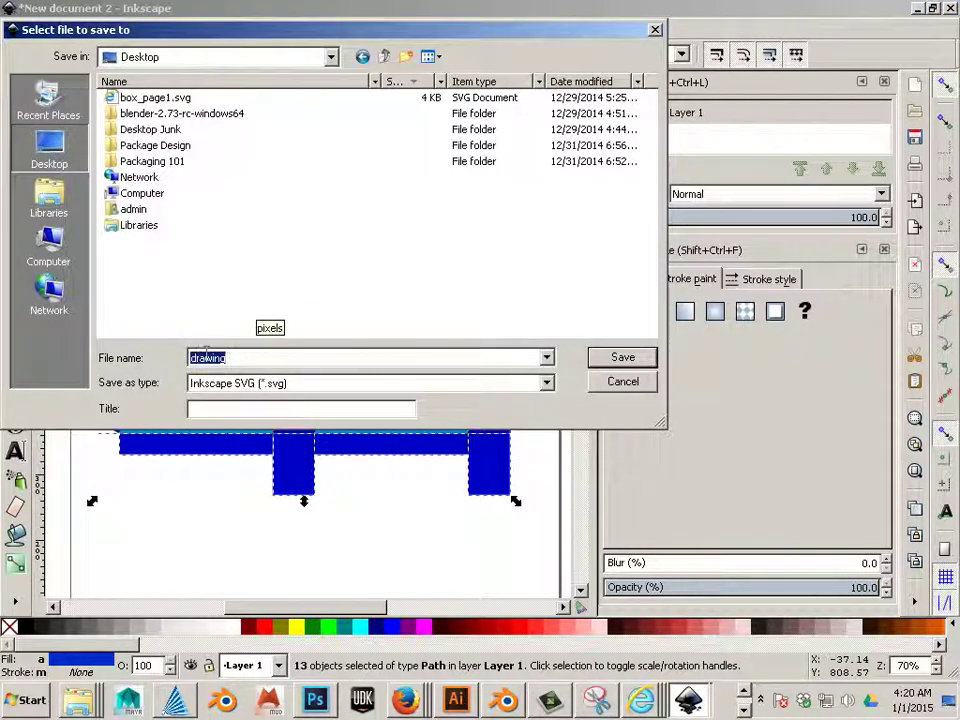
{"action": "left_click", "coordinate": [612, 358]}
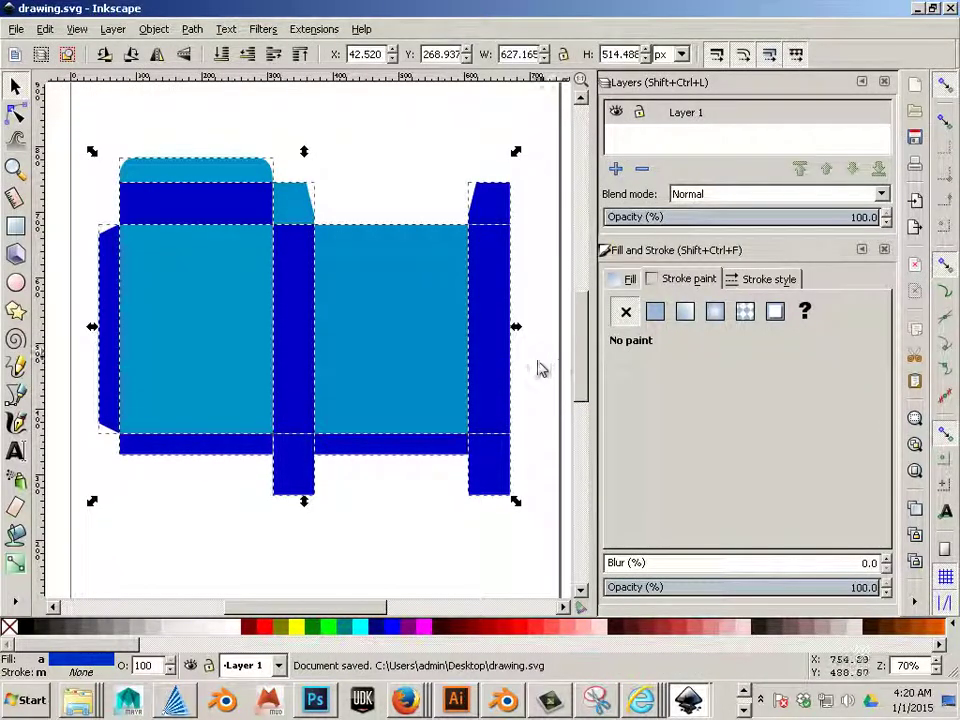
{"action": "left_click", "coordinate": [538, 372]}
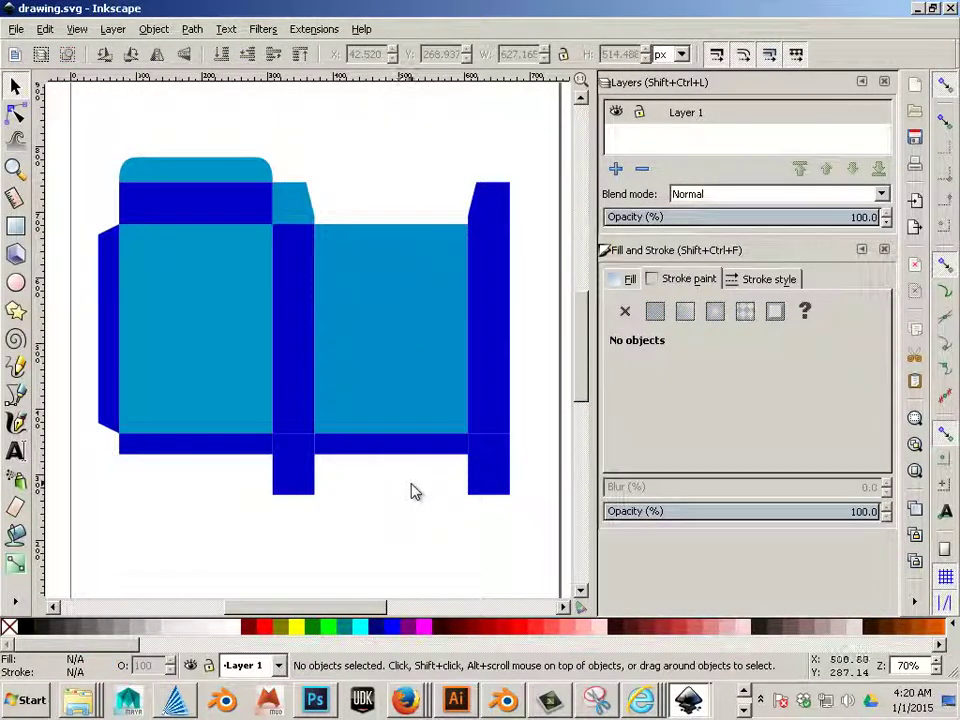